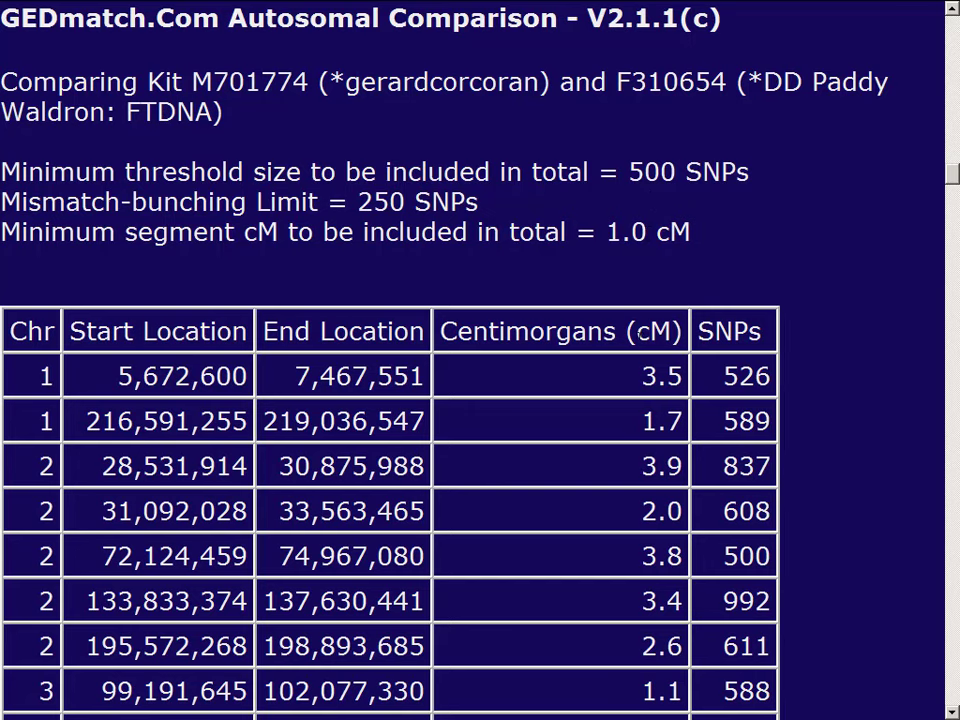
# Scroll to the summary of 27 matching segments totalling 82.1 cM, then exit full screen.
pyautogui.scroll(-5, 638, 352)
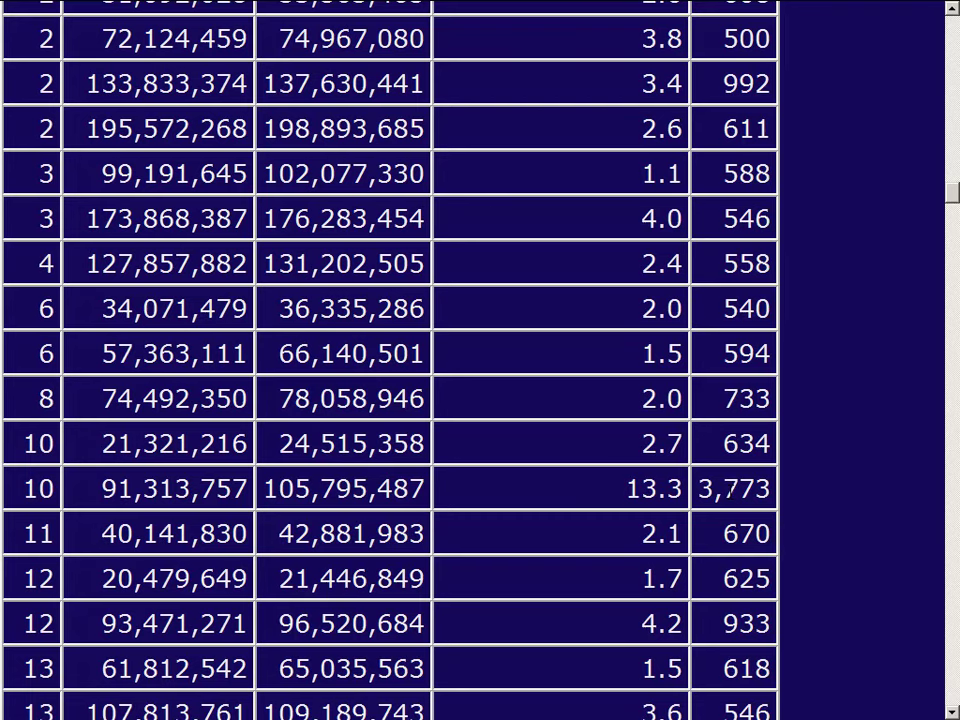
pyautogui.scroll(-5, 730, 491)
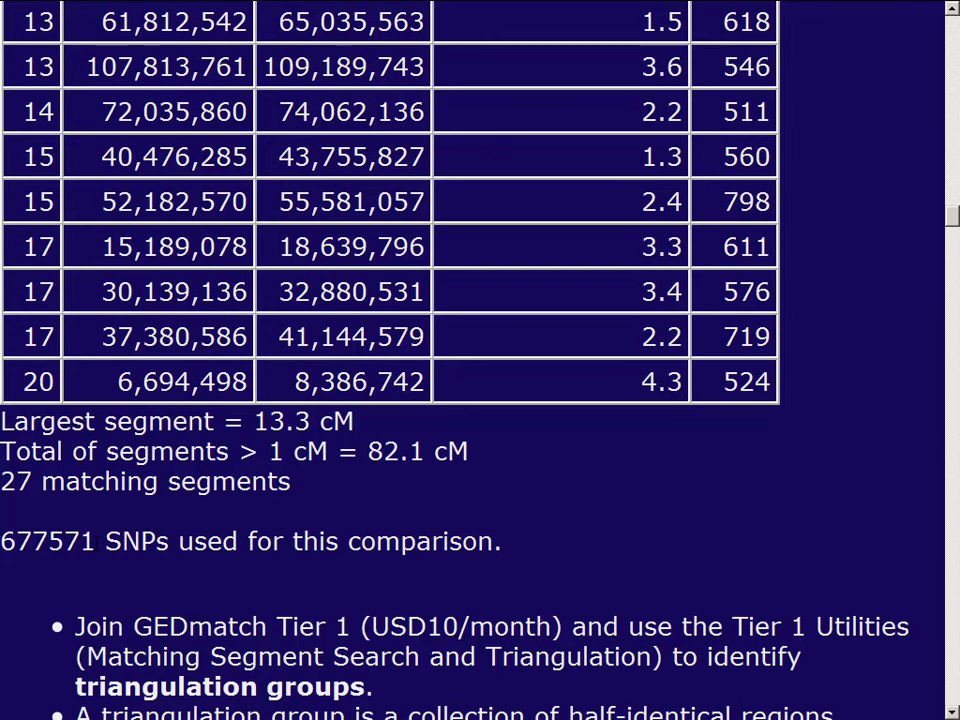
pyautogui.press('F11')
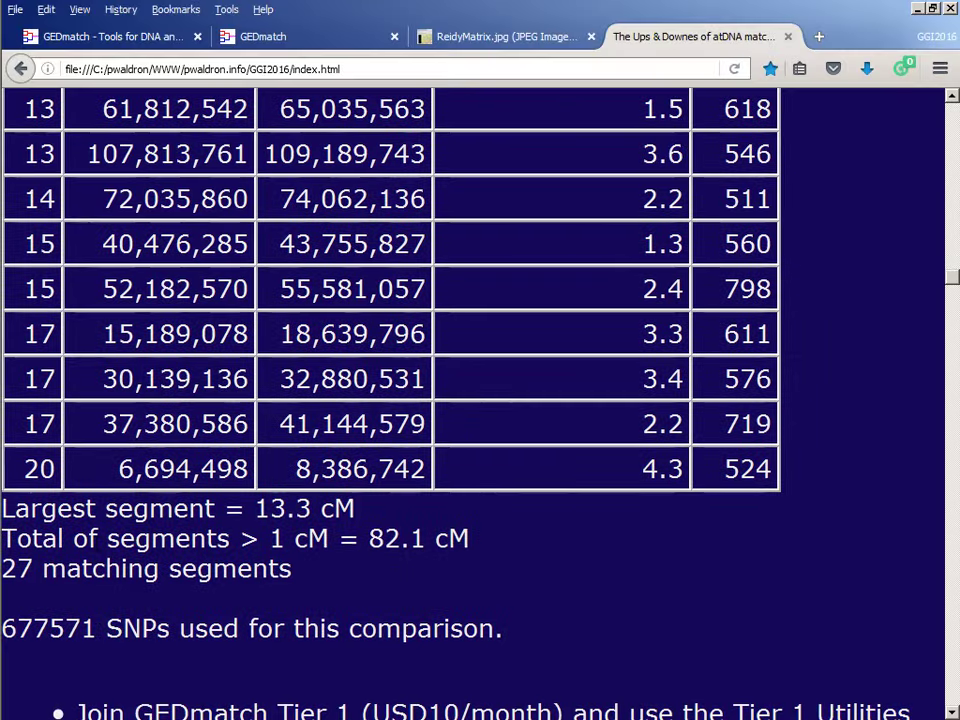
pyautogui.click(73, 36)
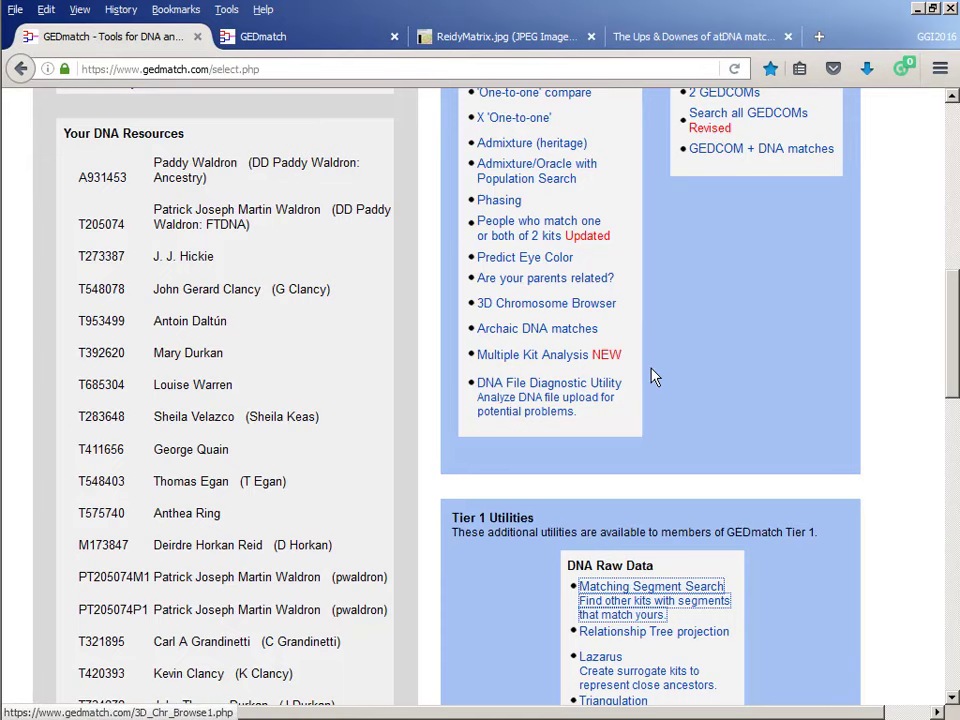
pyautogui.scroll(10, 644, 422)
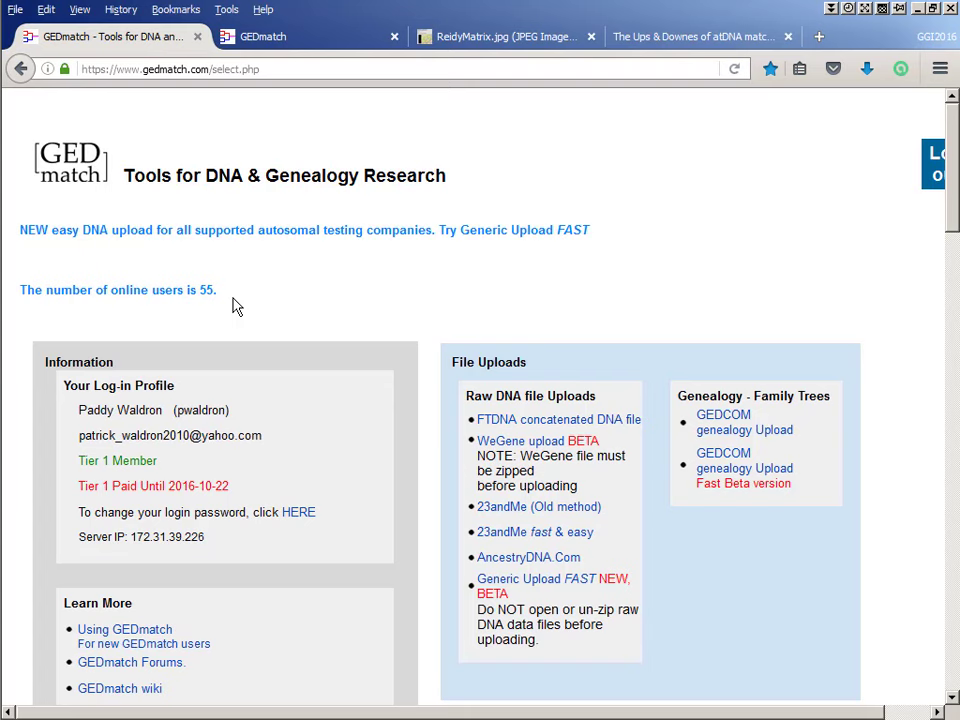
pyautogui.scroll(-10, 236, 306)
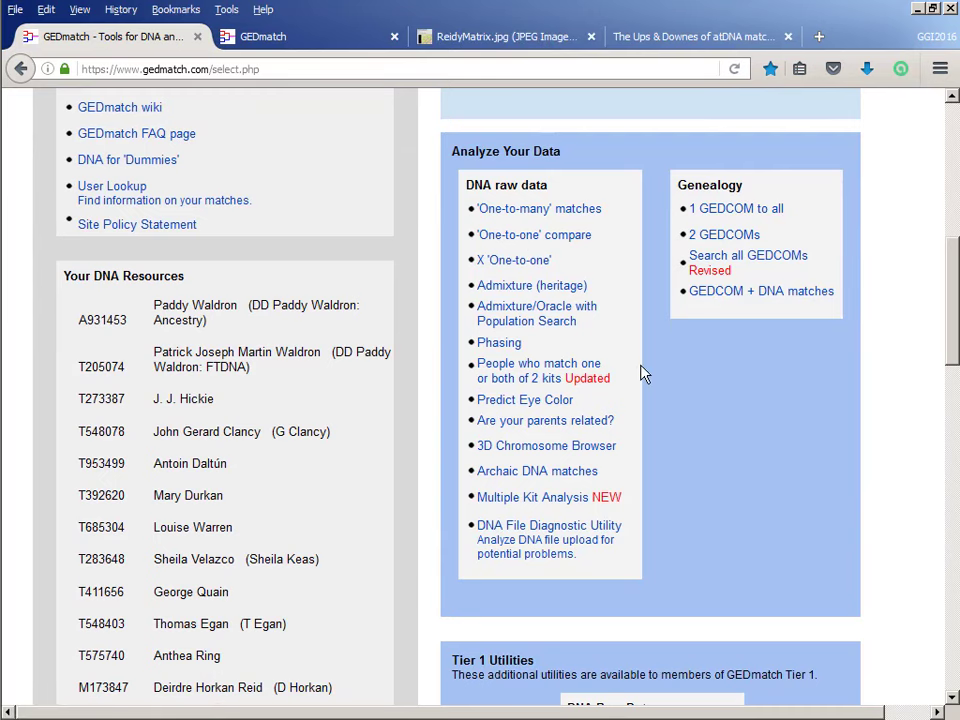
pyautogui.scroll(-6, 643, 374)
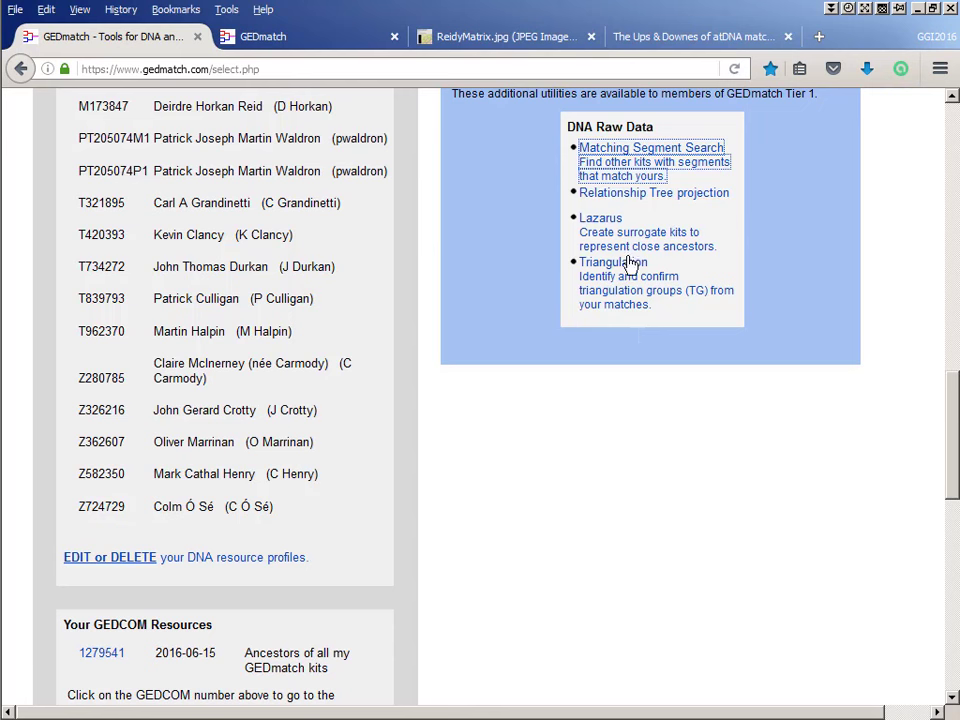
pyautogui.click(531, 252)
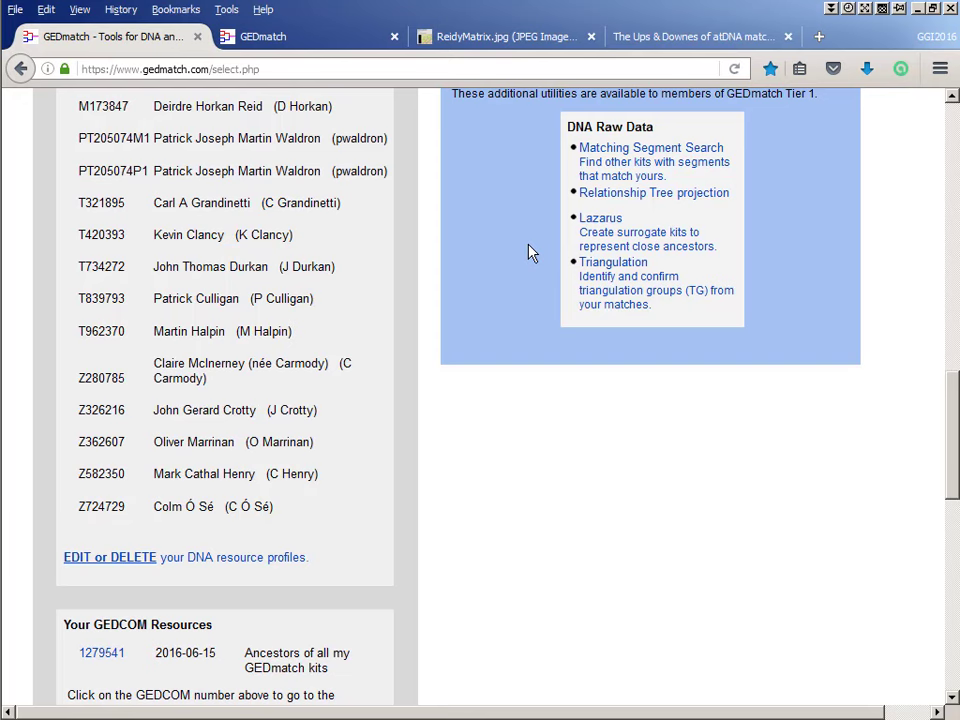
pyautogui.scroll(-10, 525, 252)
pyautogui.scroll(-4, 523, 253)
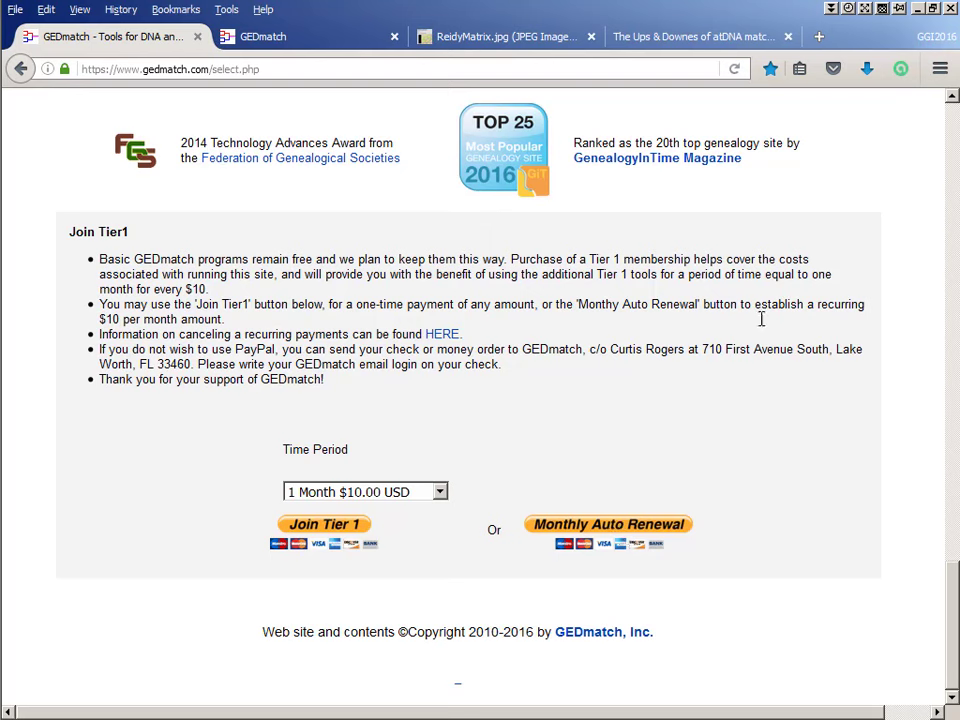
pyautogui.click(645, 38)
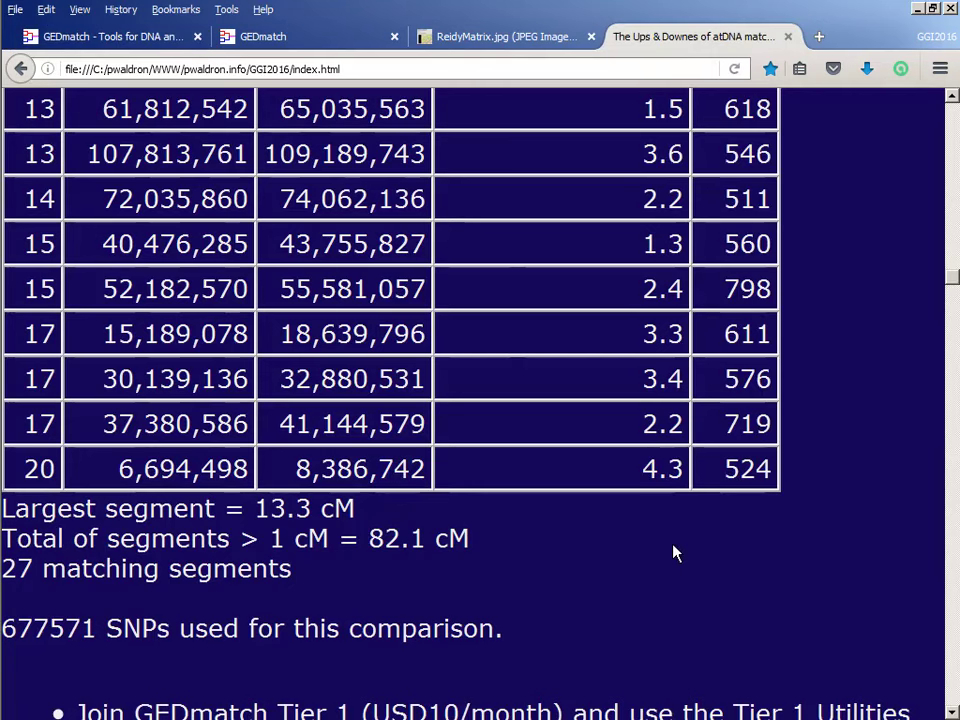
# Scroll the Matching Segment Search output listing segments at 1000-SNP and 10.0 cM minimums.
pyautogui.scroll(-10, 672, 552)
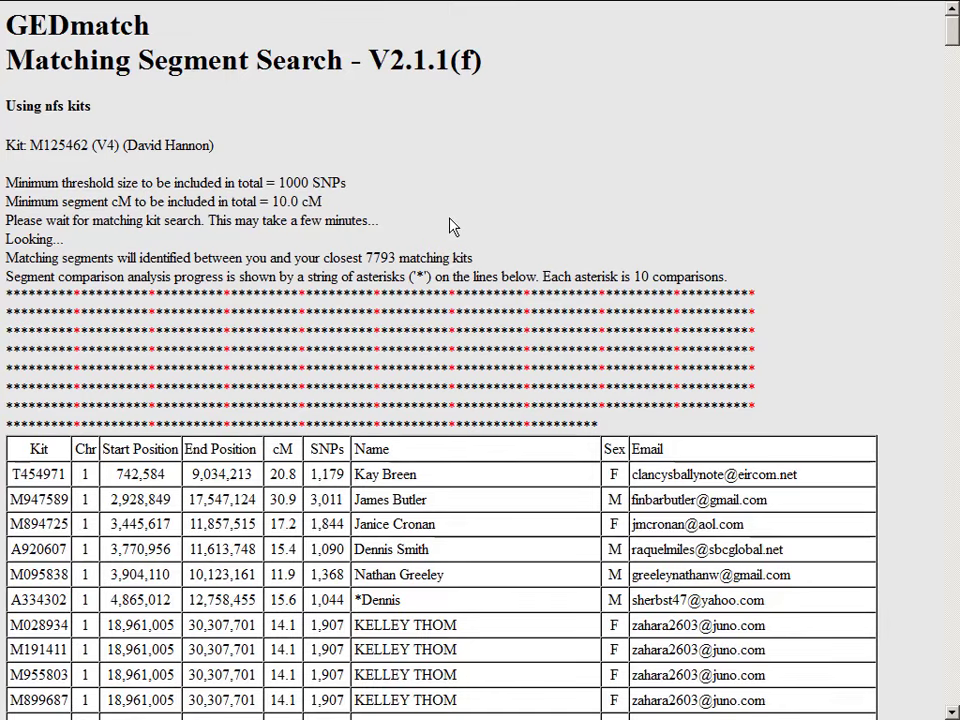
# Select the Matching Segment Search output and paste it into TextPad as plain text.
pyautogui.hotkey('ctrl', 'a')
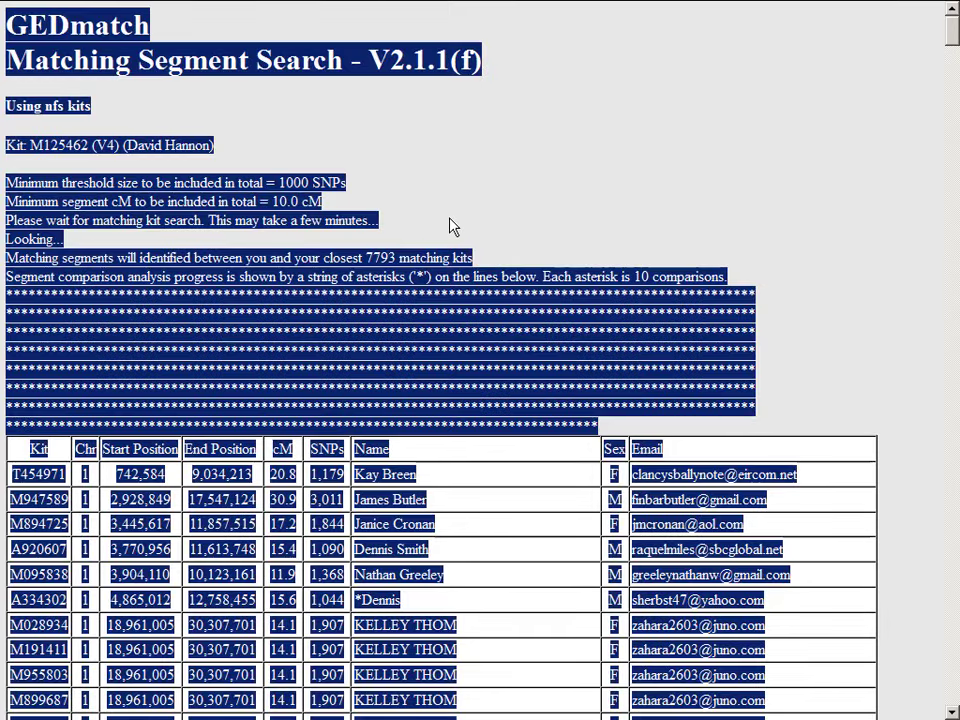
pyautogui.hotkey('alt', 'Tab')
pyautogui.hotkey('alt', 'Tab')
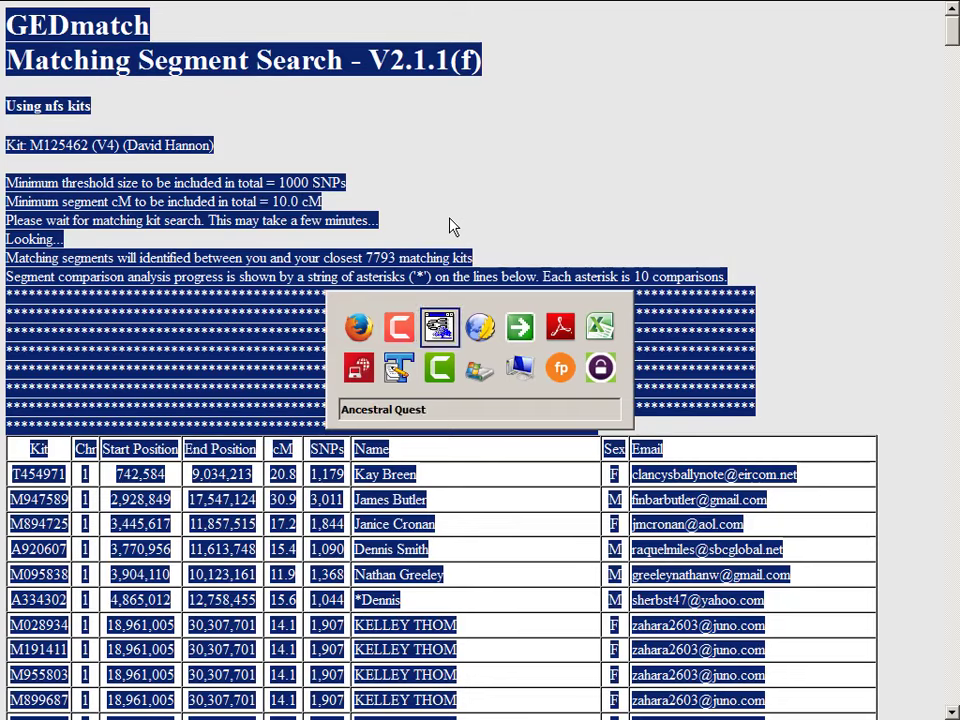
pyautogui.hotkey('alt', 'Tab')
pyautogui.hotkey('alt', 'Tab')
pyautogui.hotkey('alt', 'Tab')
pyautogui.hotkey('alt', 'Tab')
pyautogui.hotkey('alt', 'Tab')
pyautogui.hotkey('alt', 'Tab')
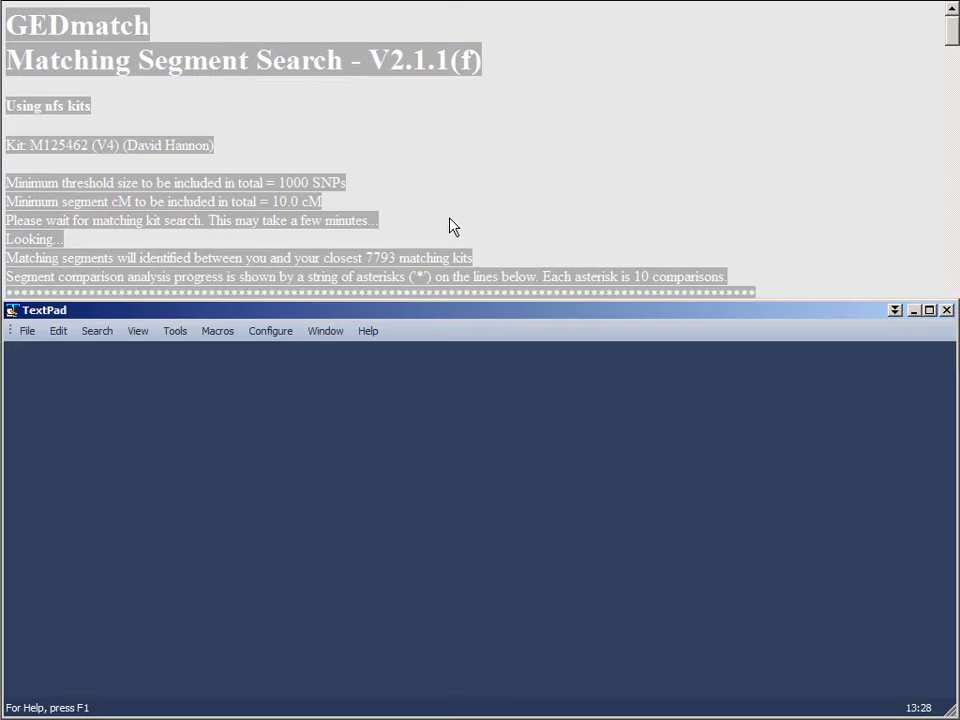
pyautogui.hotkey('ctrl', 'v')
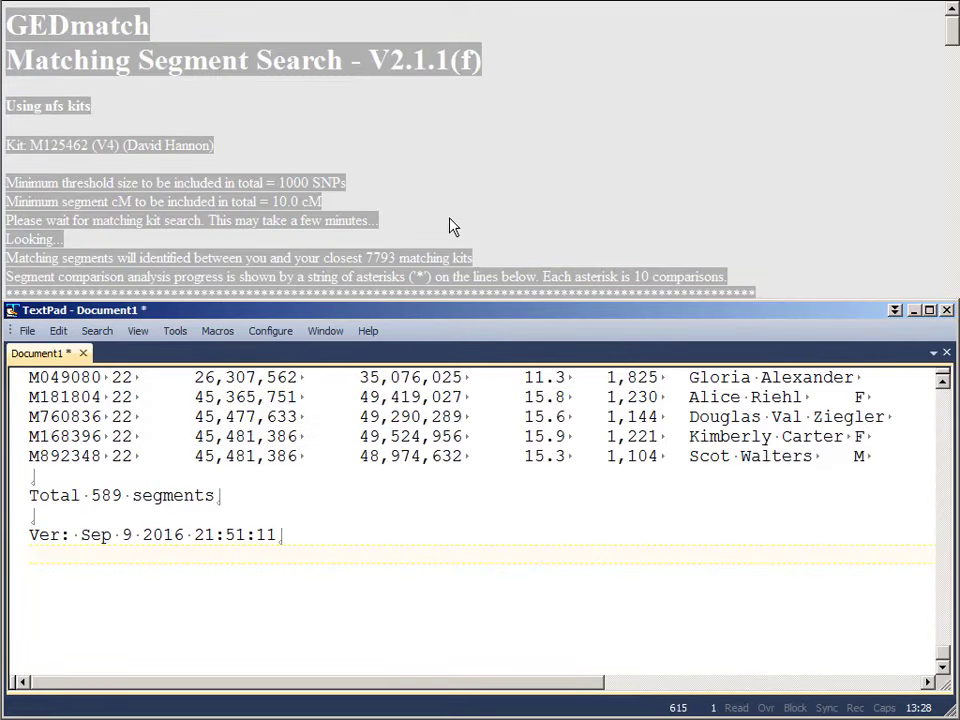
# Clear the pasted text from TextPad and bring the segment-search Excel workbook forward.
pyautogui.hotkey('ctrl', 'a')
pyautogui.press('Delete')
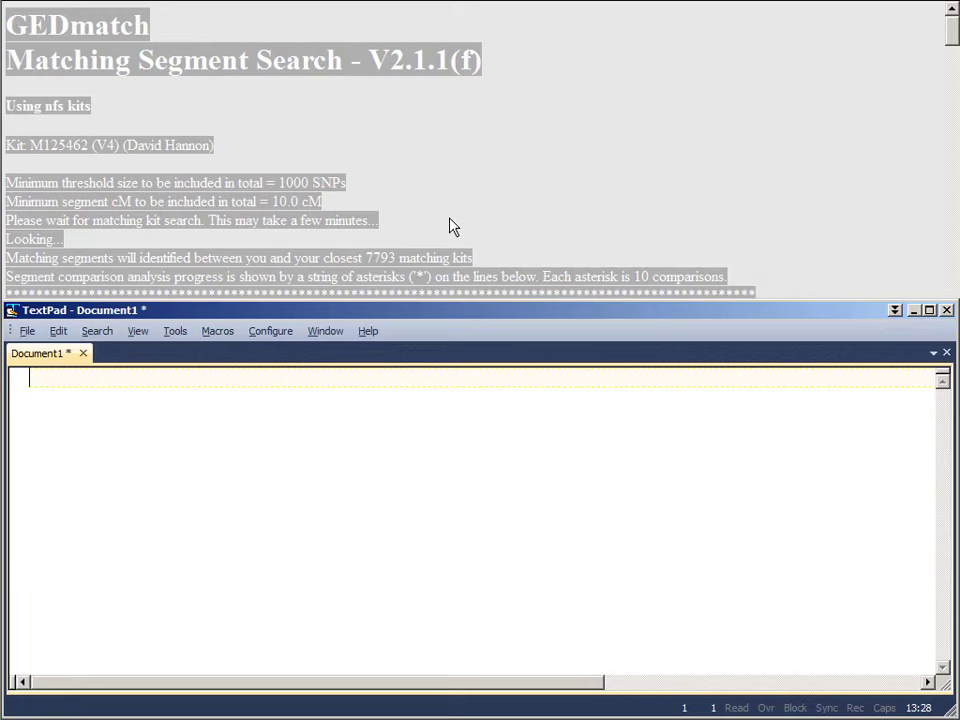
pyautogui.hotkey('alt', 'Tab')
pyautogui.hotkey('alt', 'Tab')
pyautogui.hotkey('alt', 'Tab')
pyautogui.hotkey('alt', 'Tab')
pyautogui.hotkey('alt', 'Tab')
pyautogui.hotkey('alt', 'Tab')
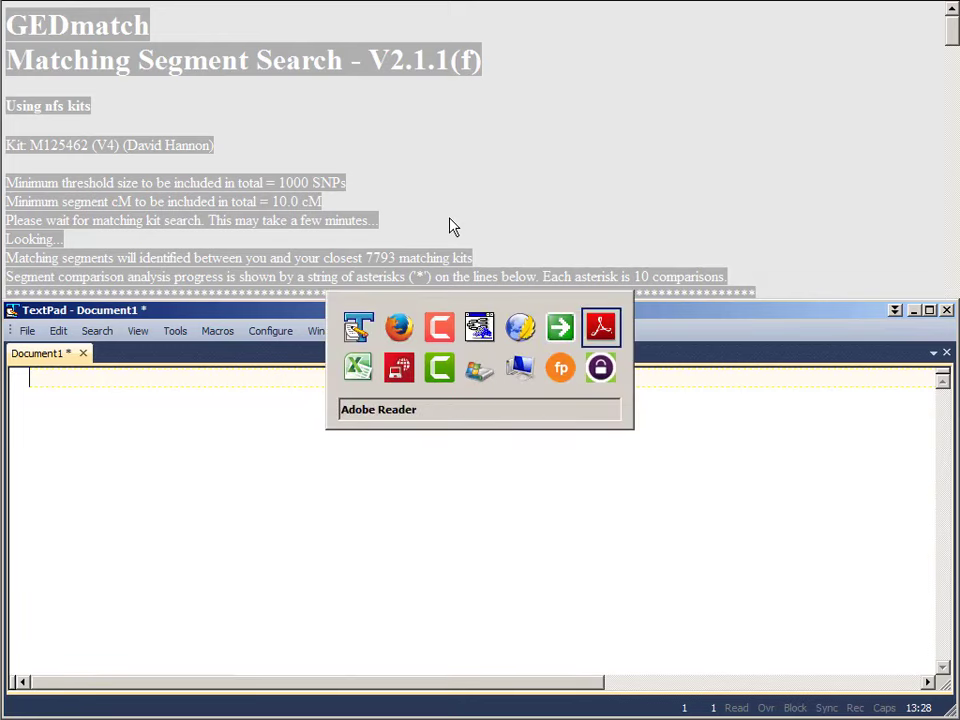
pyautogui.hotkey('alt', 'Tab')
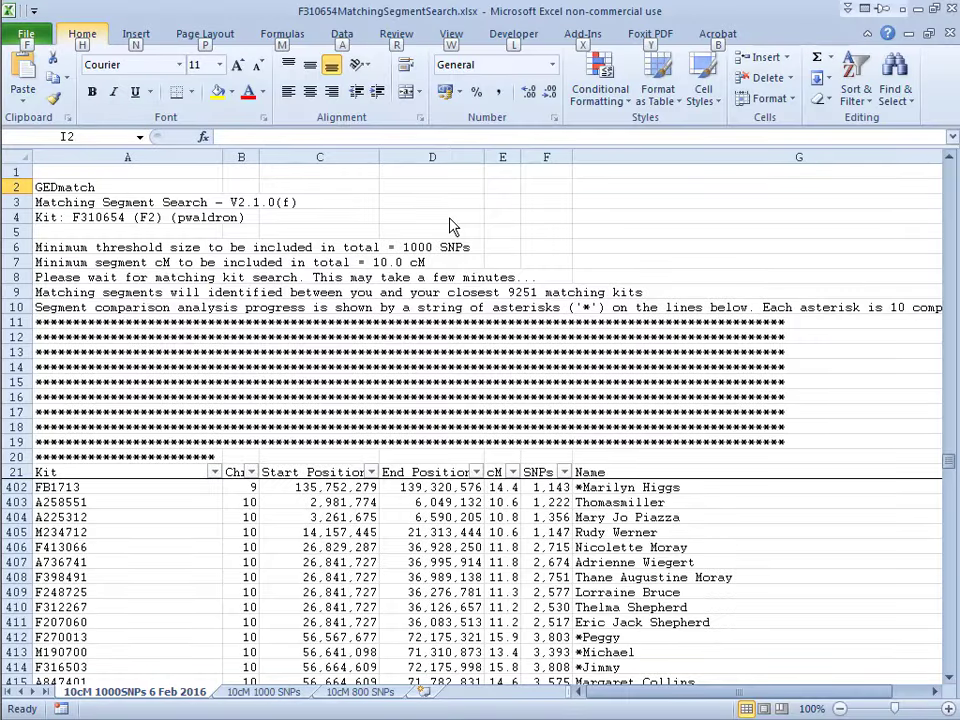
# Run the PJMW Matching Segment Search add-in macro to build the results workbook.
pyautogui.press('x')
pyautogui.press('y')
pyautogui.press('1')
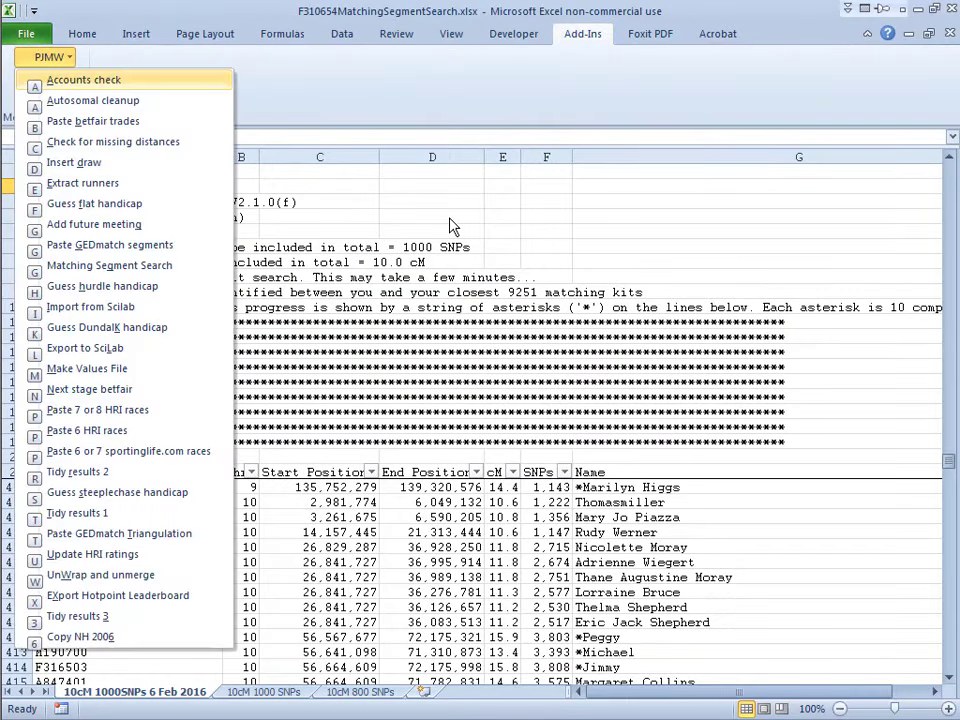
pyautogui.press('f')
pyautogui.press('f')
pyautogui.press('g')
pyautogui.press('g')
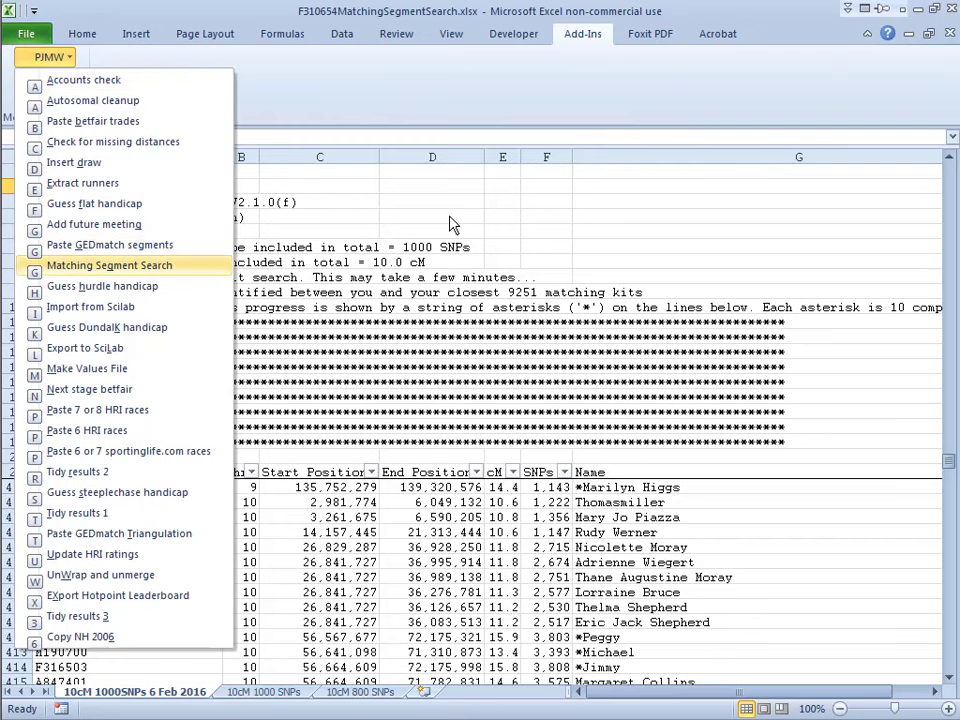
pyautogui.press('Return')
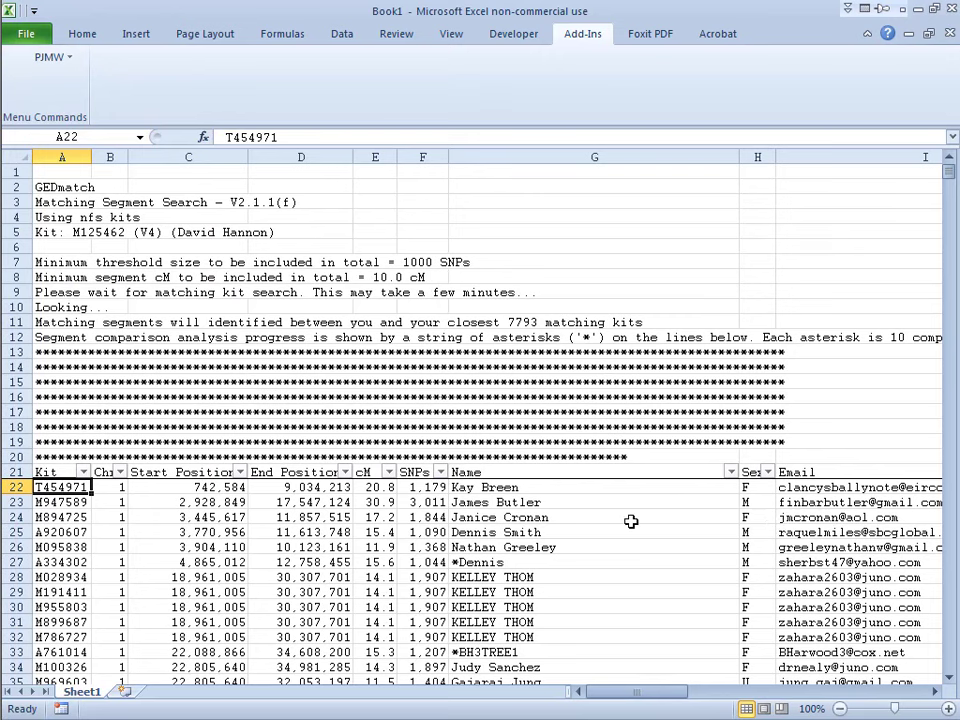
# Move to the Notes column at J22, keep the workbook open, and return to the triangulation notes page.
pyautogui.press('Right')
pyautogui.press('Right')
pyautogui.press('Right')
pyautogui.press('Right')
pyautogui.press('Right')
pyautogui.press('Right')
pyautogui.press('Right')
pyautogui.press('Right')
pyautogui.press('Right')
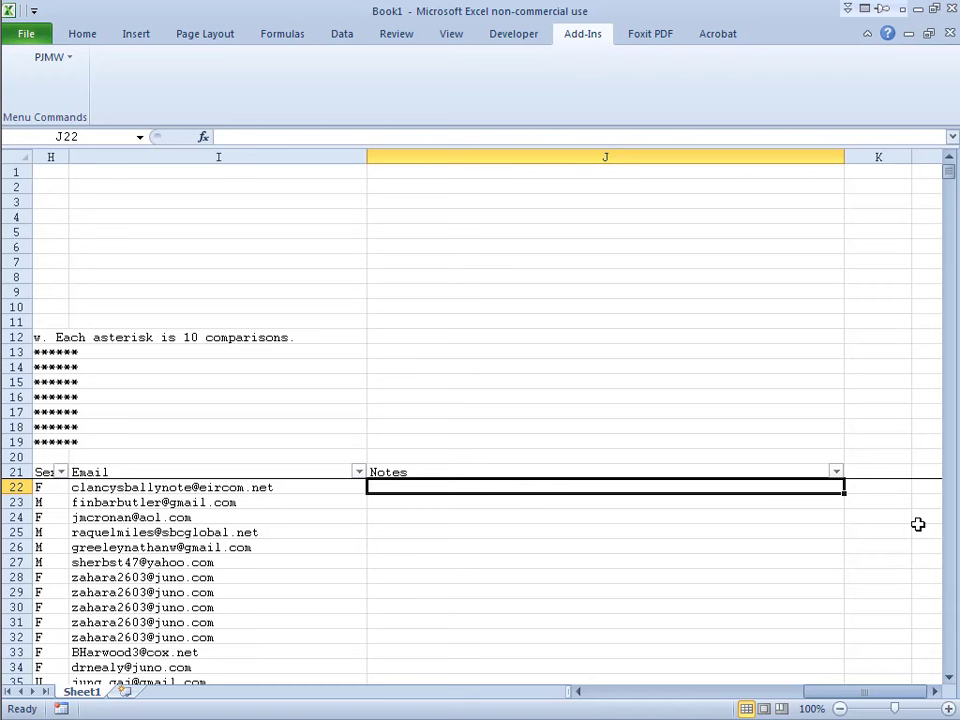
pyautogui.hotkey('alt', 'F4')
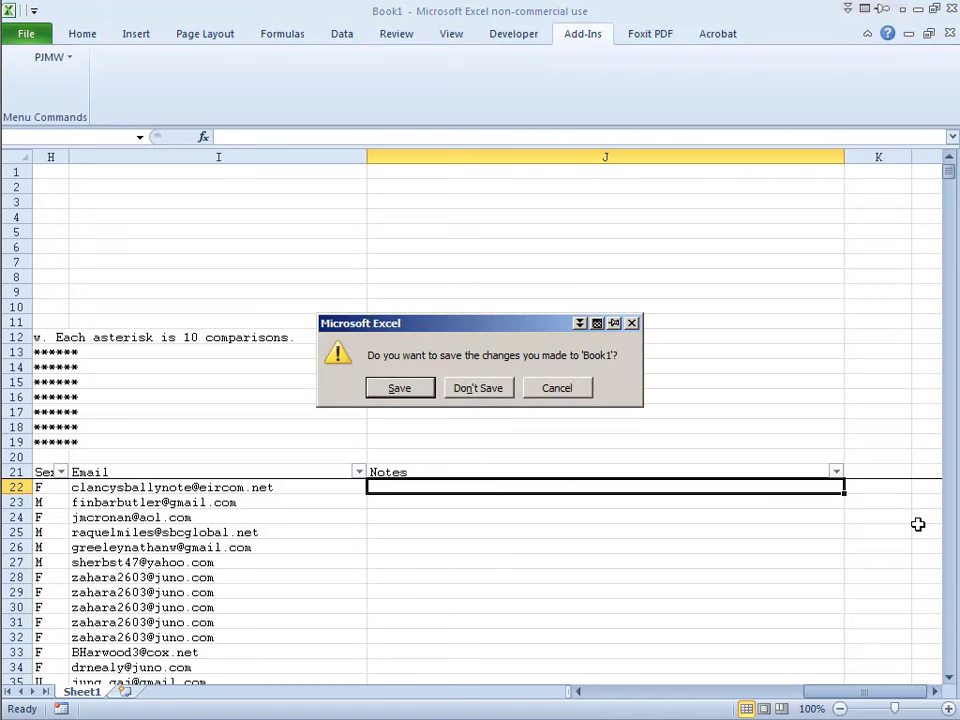
pyautogui.press('Escape')
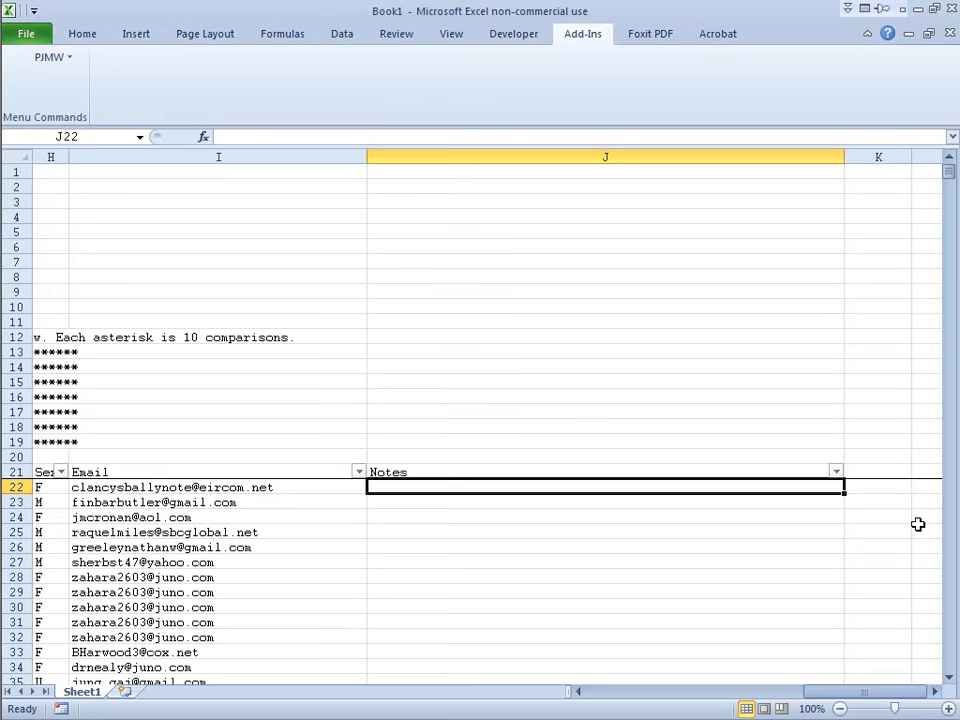
pyautogui.hotkey('alt', 'Tab')
pyautogui.hotkey('alt', 'Tab')
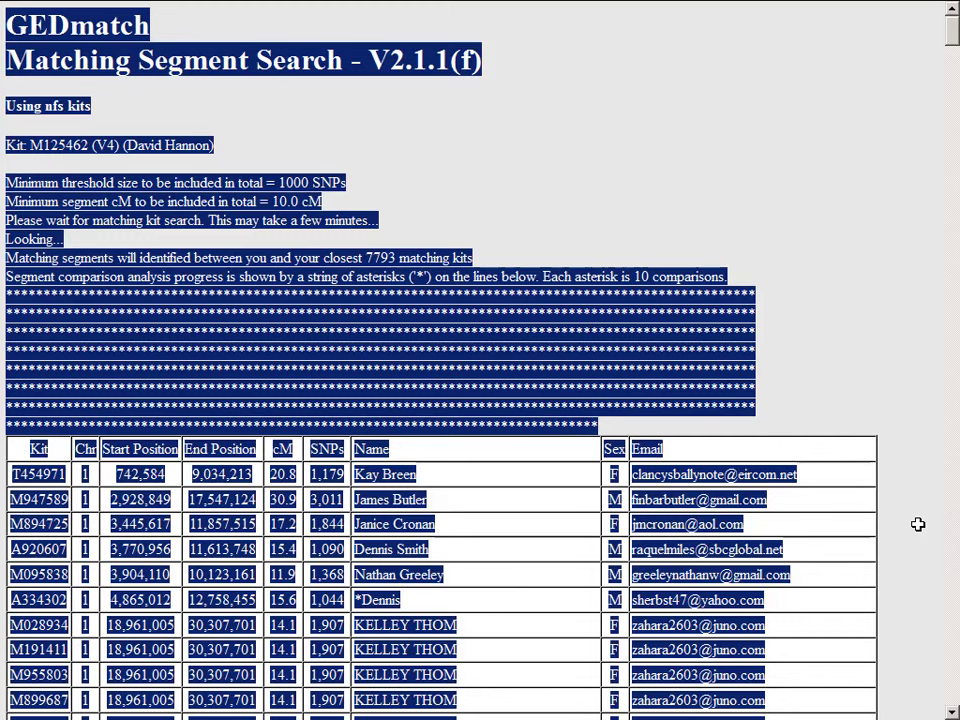
pyautogui.hotkey('ctrl', 'Tab')
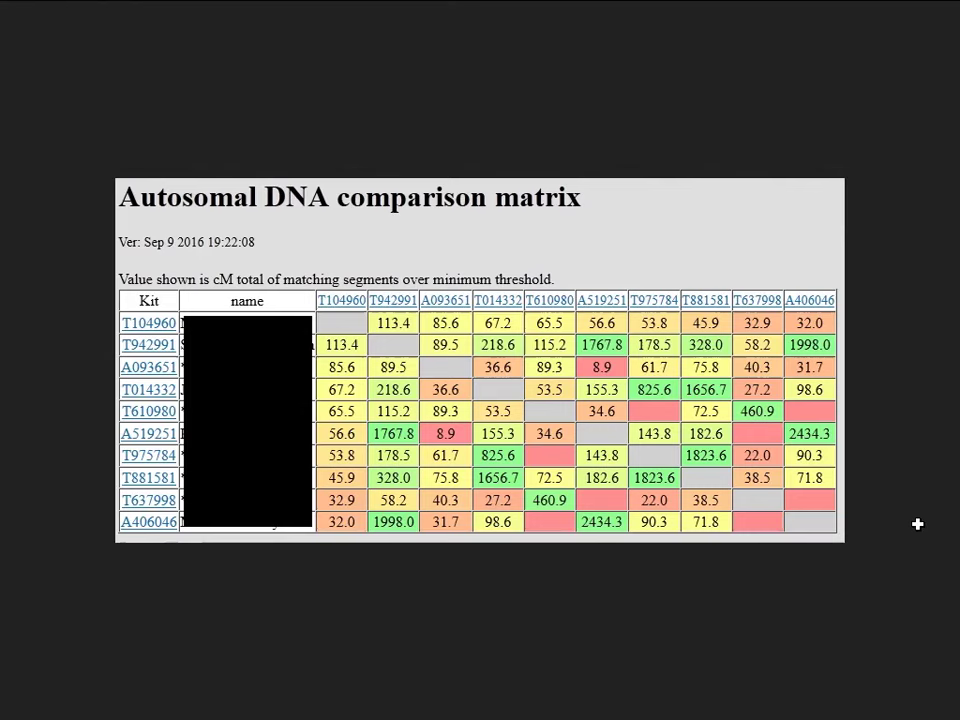
pyautogui.hotkey('ctrl', 'Tab')
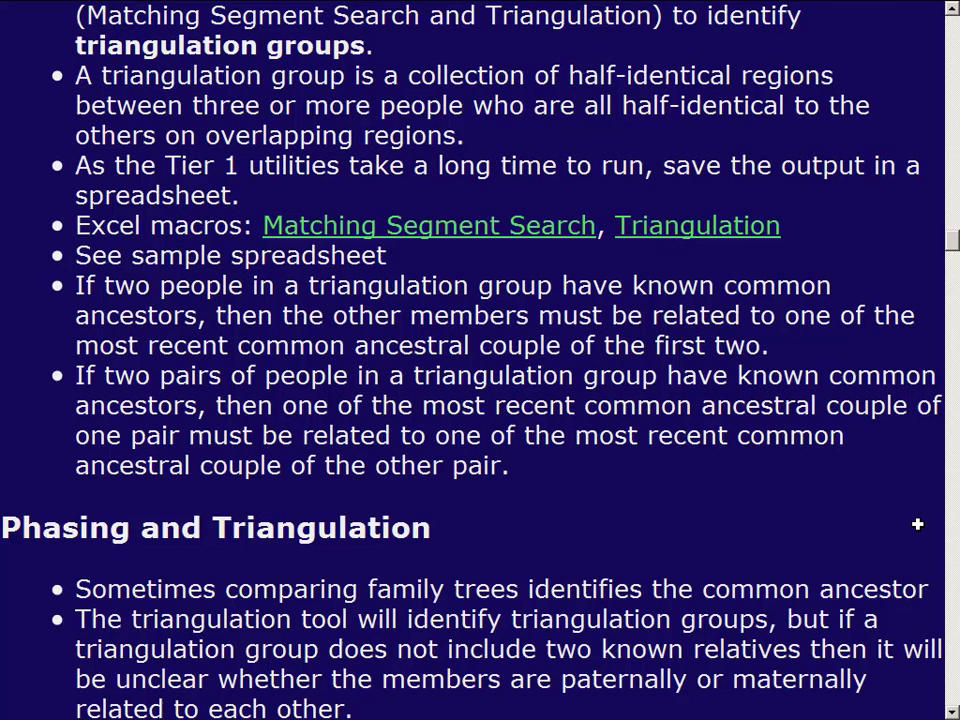
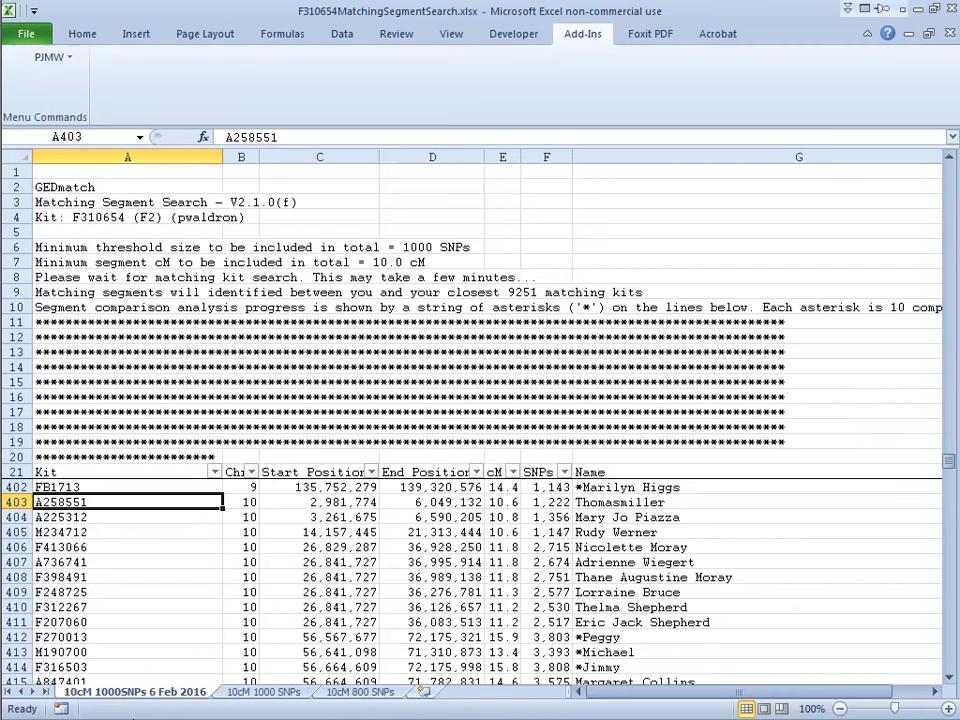
# Copy kit number A258551 from cell A403 of the 10cM 1000SNPs sheet.
pyautogui.hotkey('ctrl', 'c')
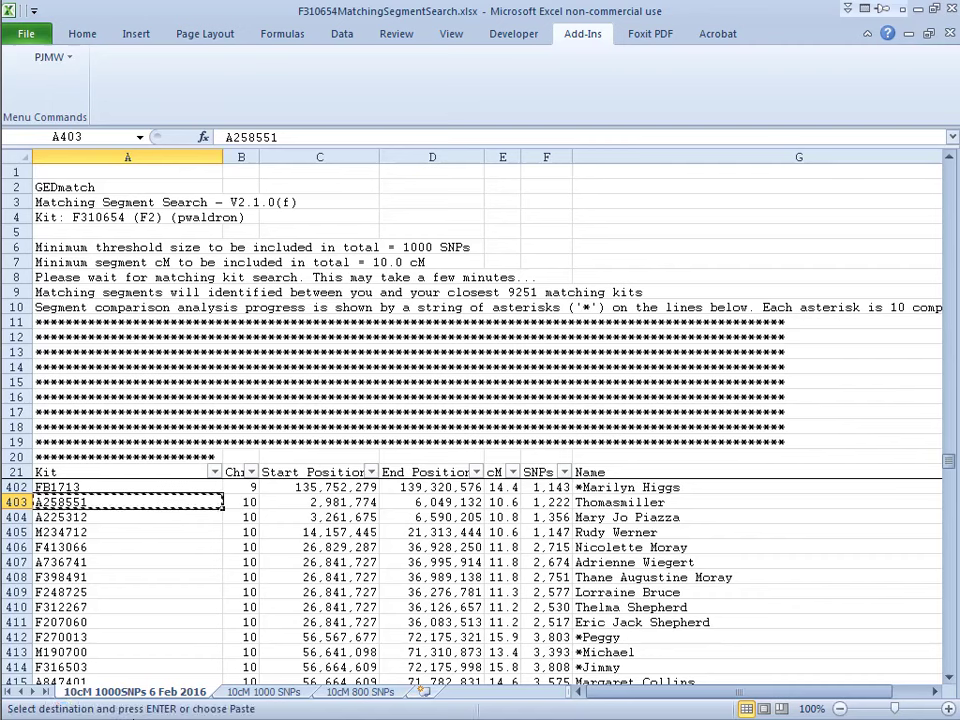
pyautogui.press('Down')
pyautogui.hotkey('ctrl', 'c')
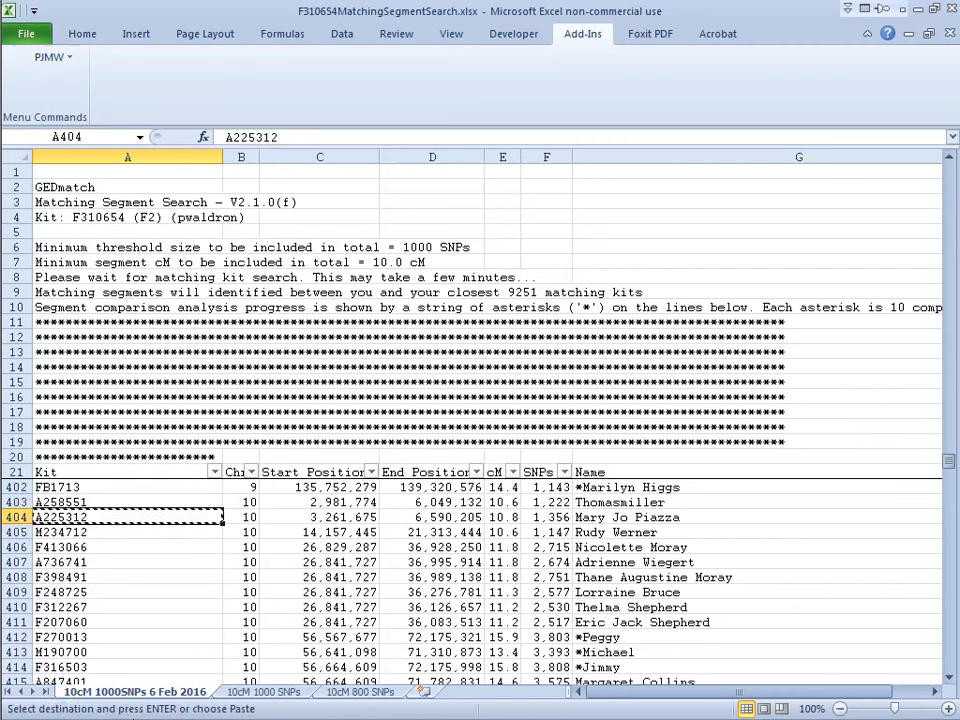
pyautogui.hotkey('alt', 'Tab')
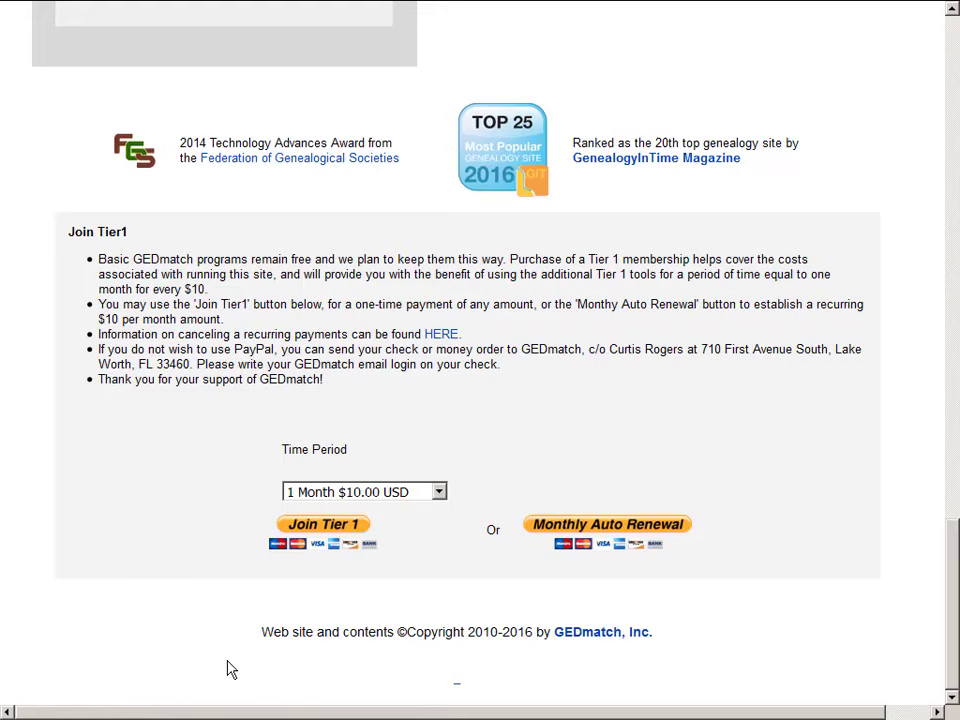
pyautogui.press('Home')
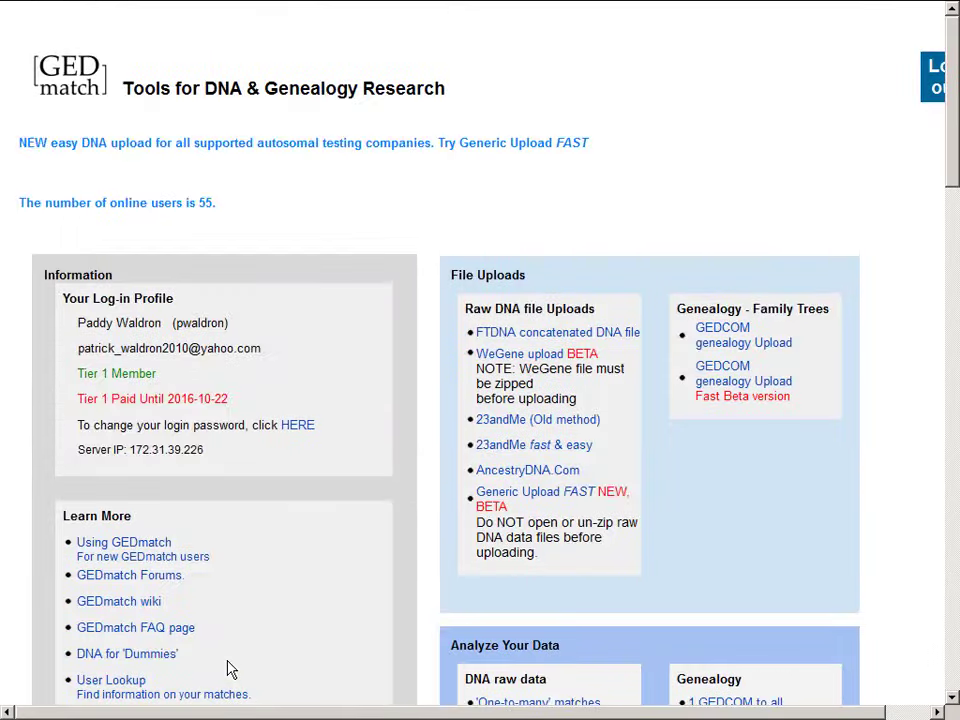
# Try opening One-to-one compare in a new tab, then reload the GEDmatch home page.
pyautogui.press('pagedown')
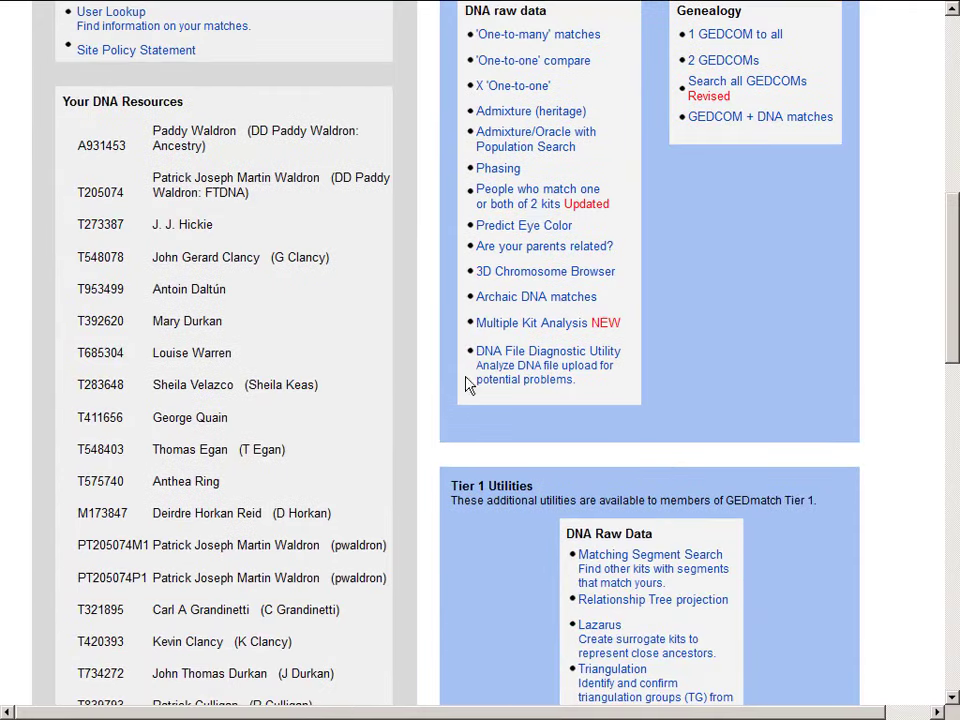
pyautogui.rightClick(522, 62)
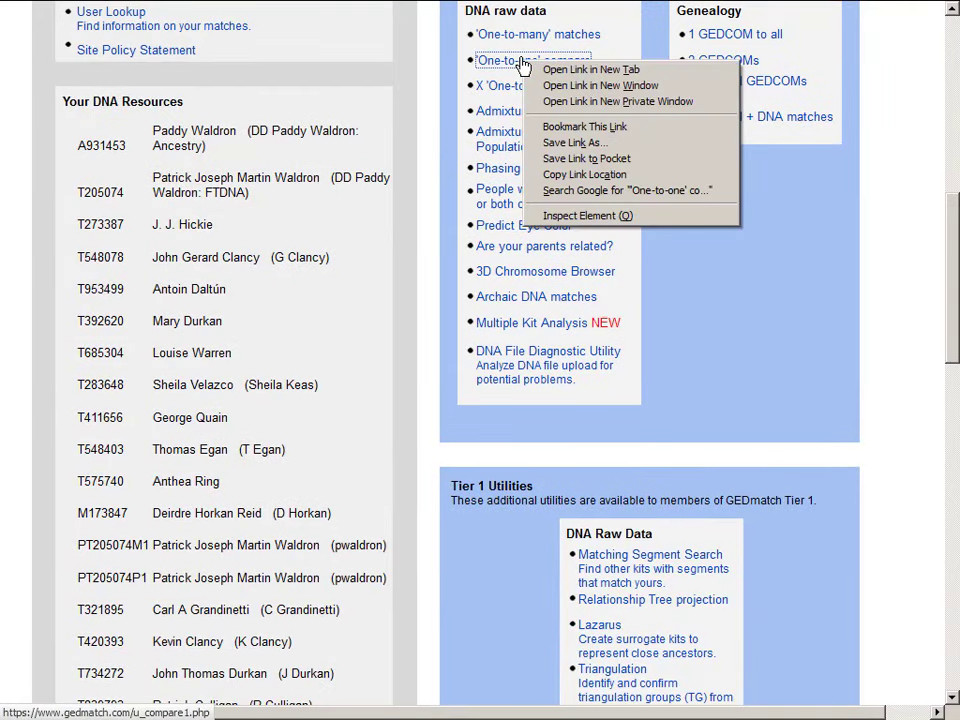
pyautogui.click(578, 68)
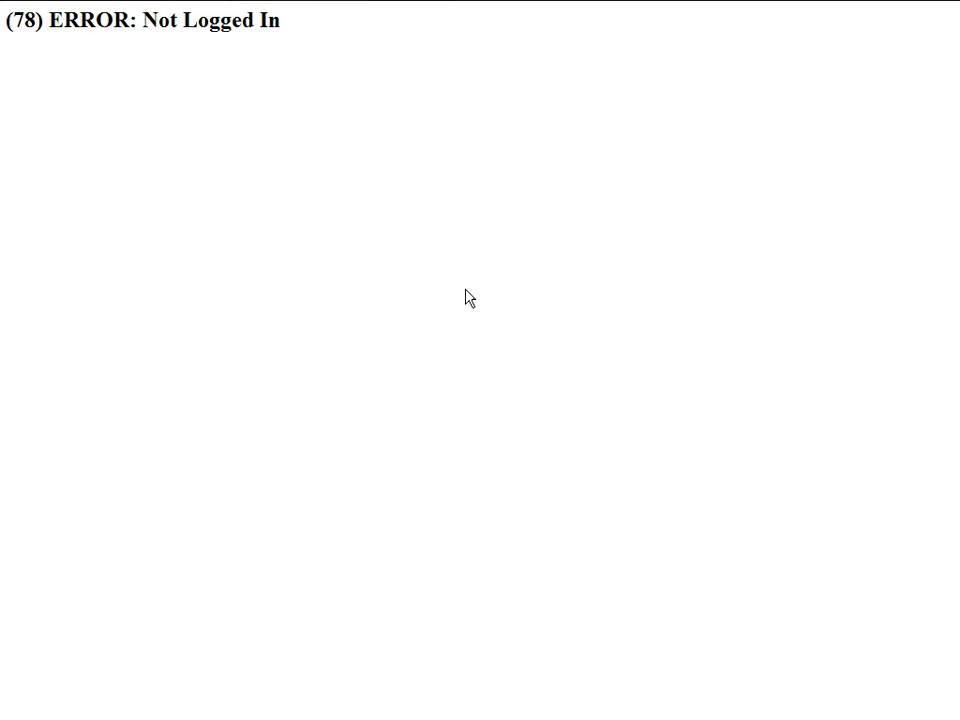
pyautogui.hotkey('ctrl', 'l')
pyautogui.write('ge')
pyautogui.press('Return')
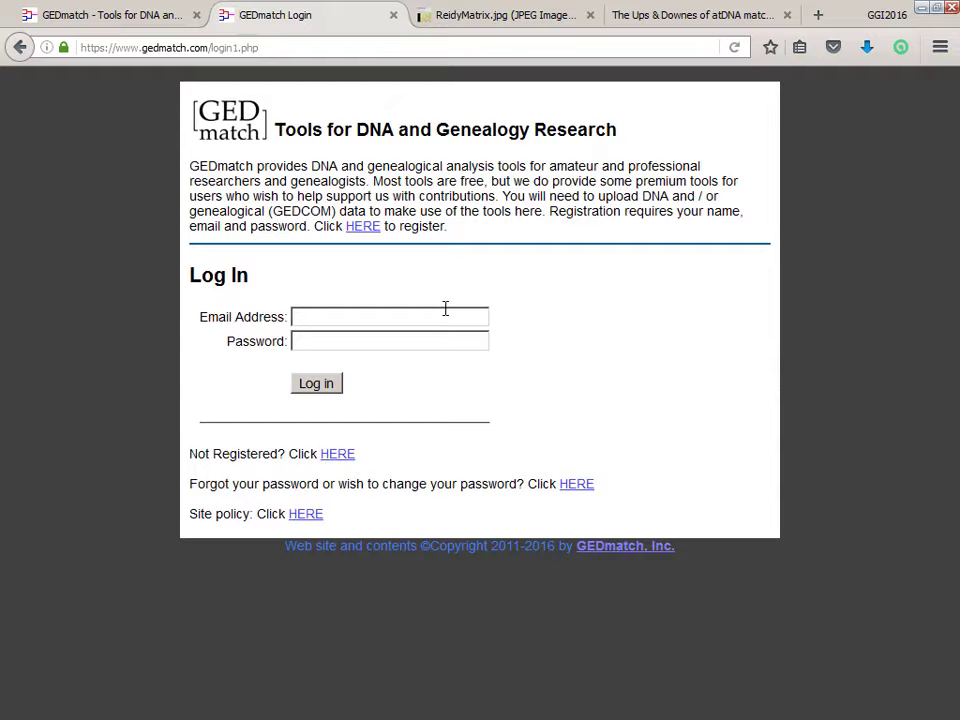
# Log in with the saved email and password, then open the one-to-one comparison form.
pyautogui.click(445, 308)
pyautogui.press('Down')
pyautogui.press('Up')
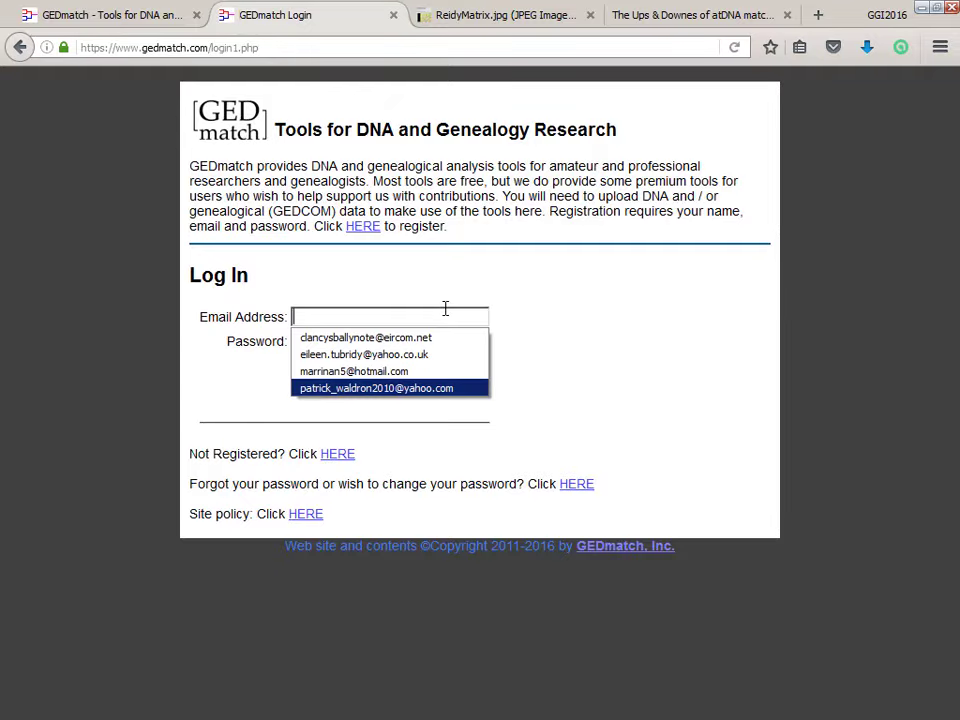
pyautogui.press('Return')
pyautogui.press('F11')
pyautogui.press('Return')
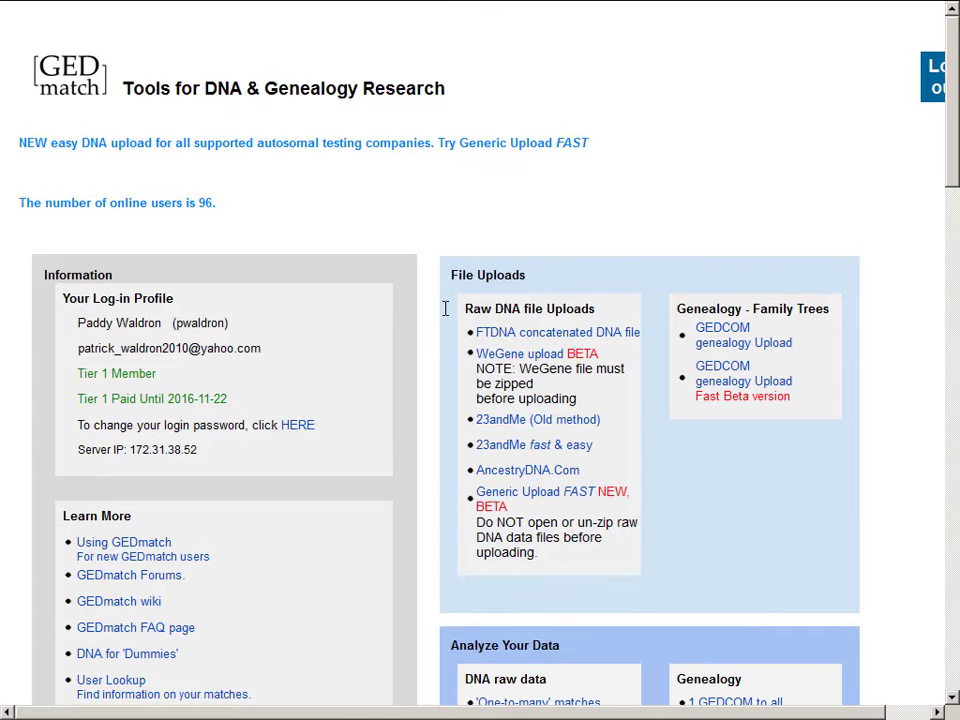
pyautogui.scroll(-1, 515, 698)
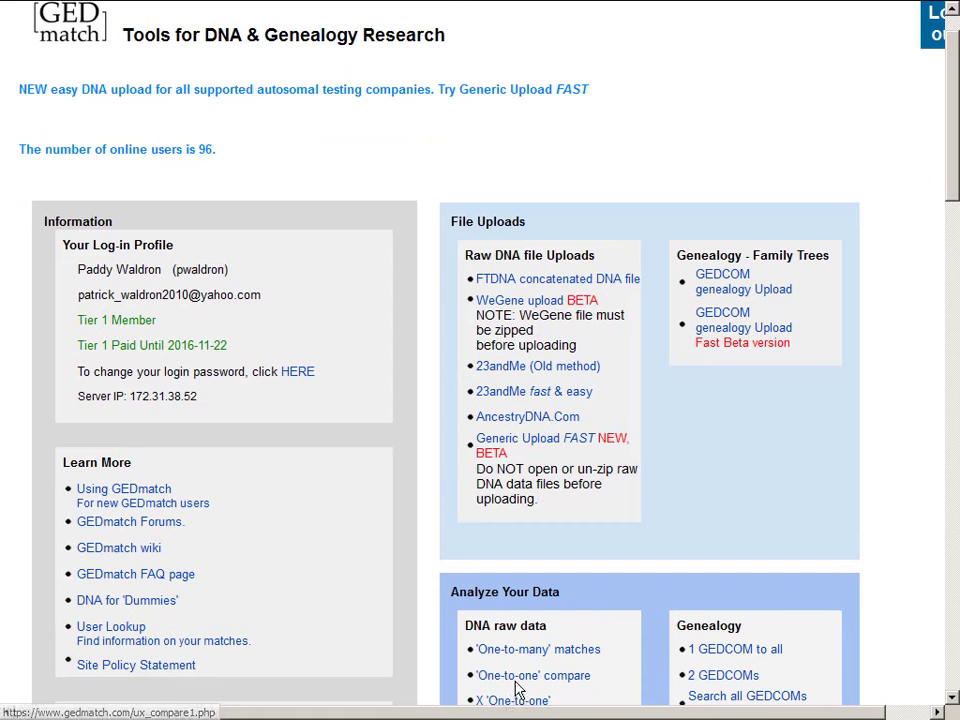
pyautogui.click(490, 678)
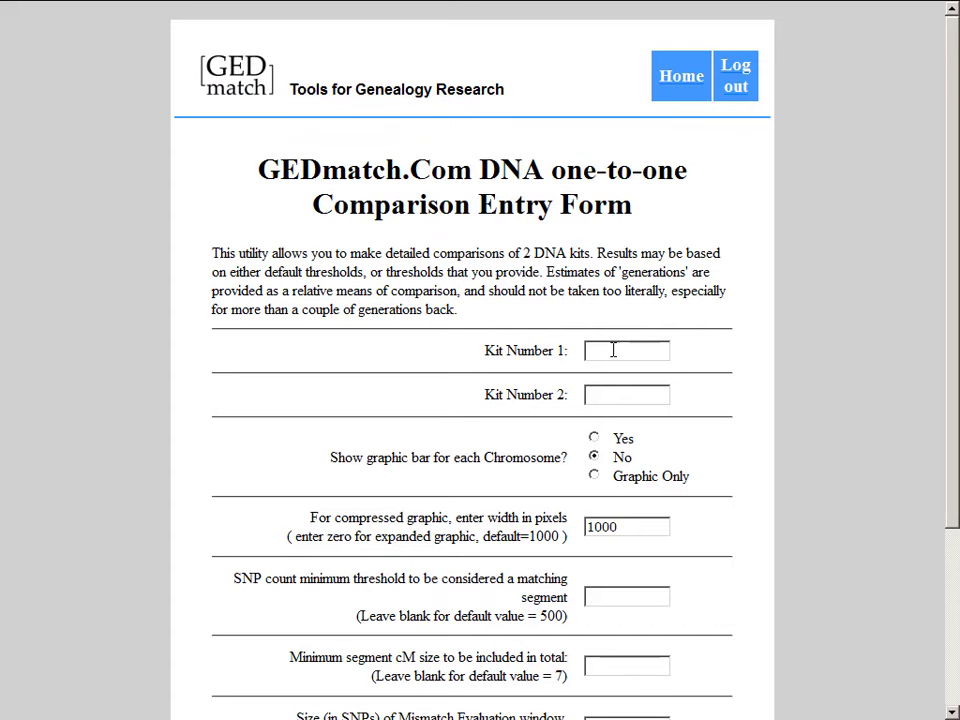
# Paste kit A225312 as Kit Number 1 and A258551 as Kit Number 2 from clipboard history.
pyautogui.click(613, 350)
pyautogui.hotkey('ctrl', '`')
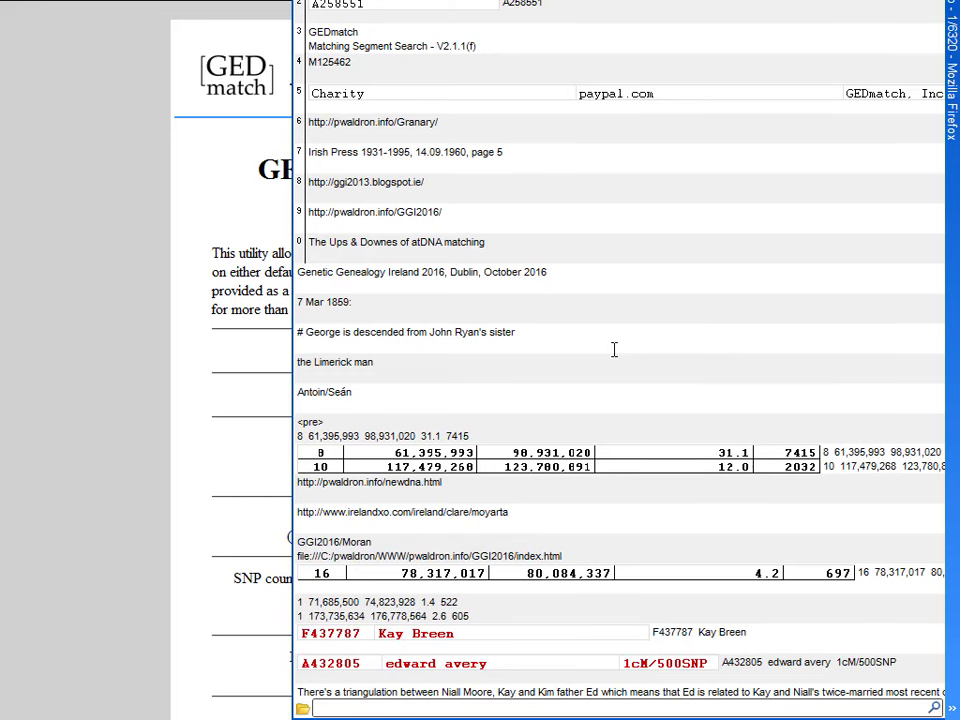
pyautogui.press('Return')
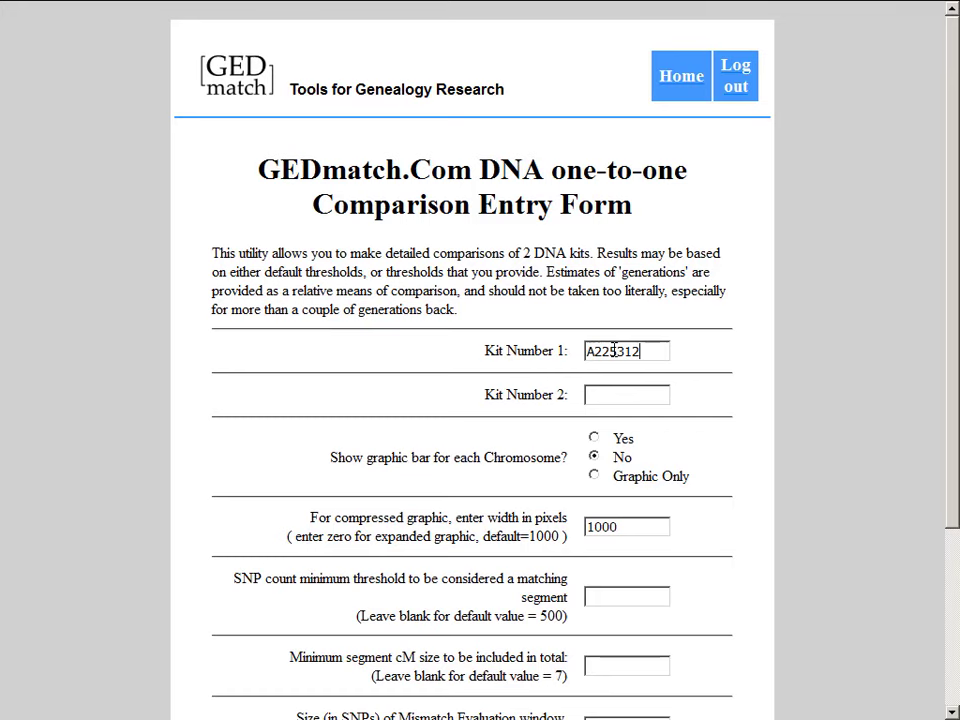
pyautogui.hotkey('ctrl', '`')
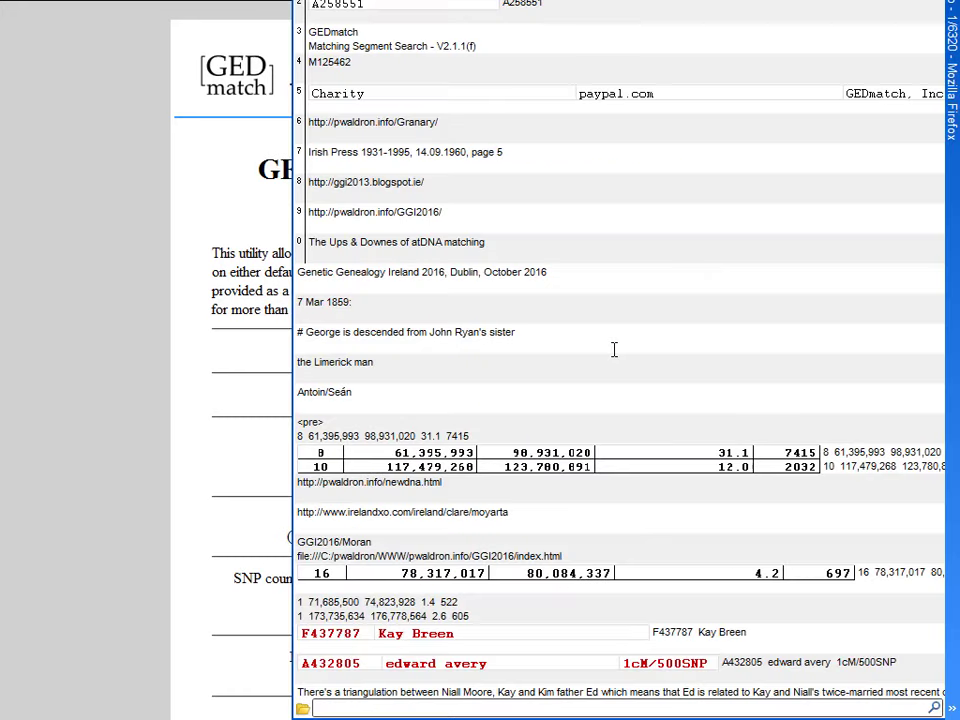
pyautogui.press('2')
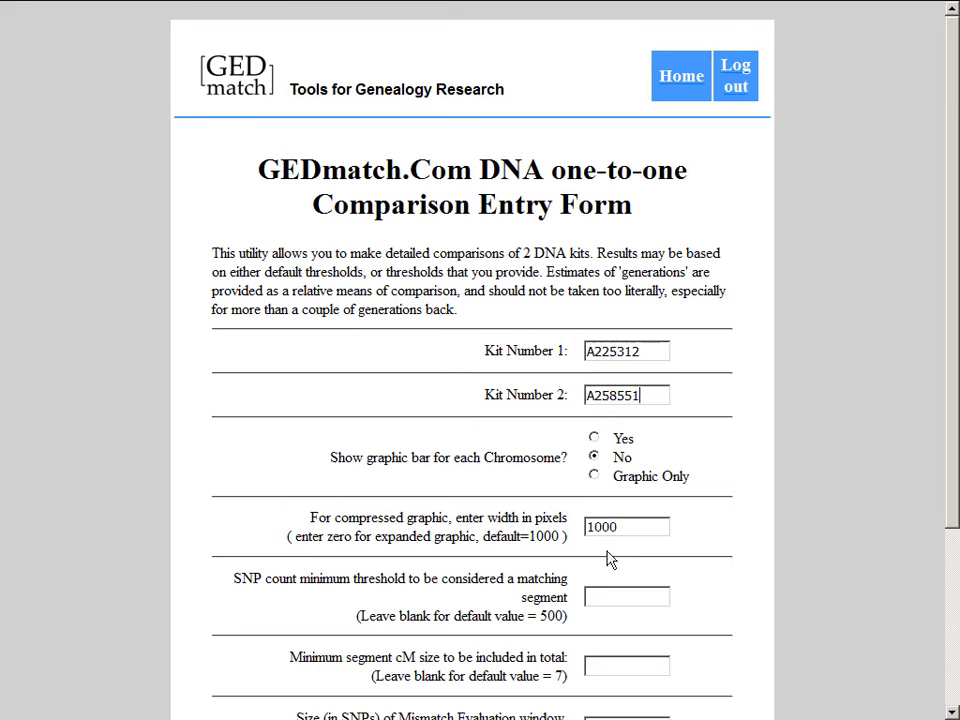
# Set a 500 SNP and 1 cM minimum and run the comparison.
pyautogui.click(614, 597)
pyautogui.write('500')
pyautogui.press('Tab')
pyautogui.write('1')
pyautogui.press('Return')
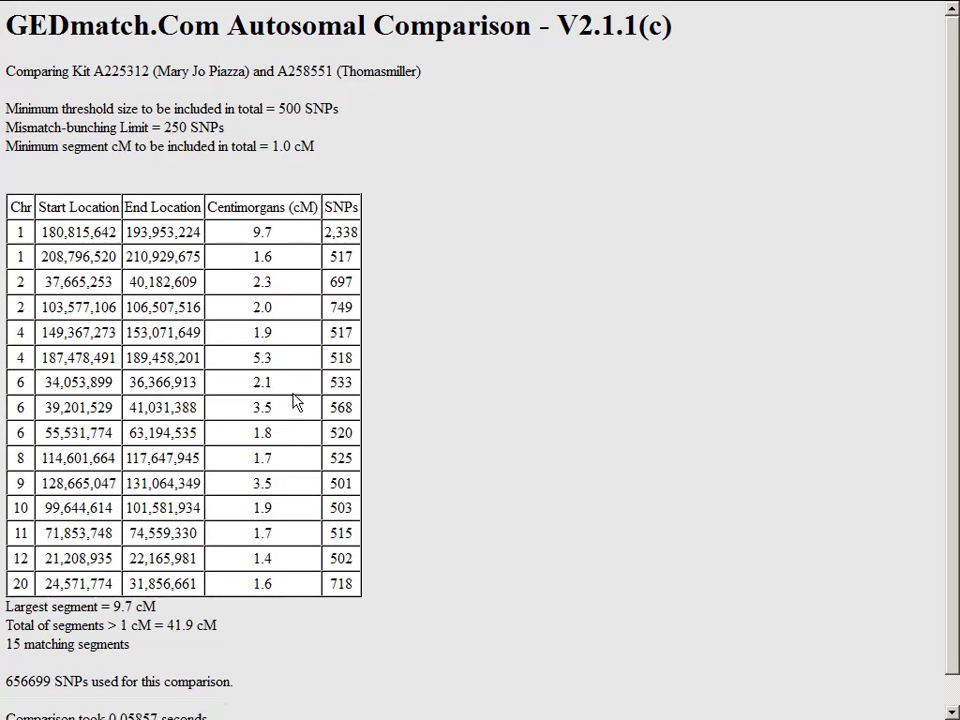
# Check the comparison results against kit row A403, then show the Phasing and Triangulation notes.
pyautogui.hotkey('alt', 'Tab')
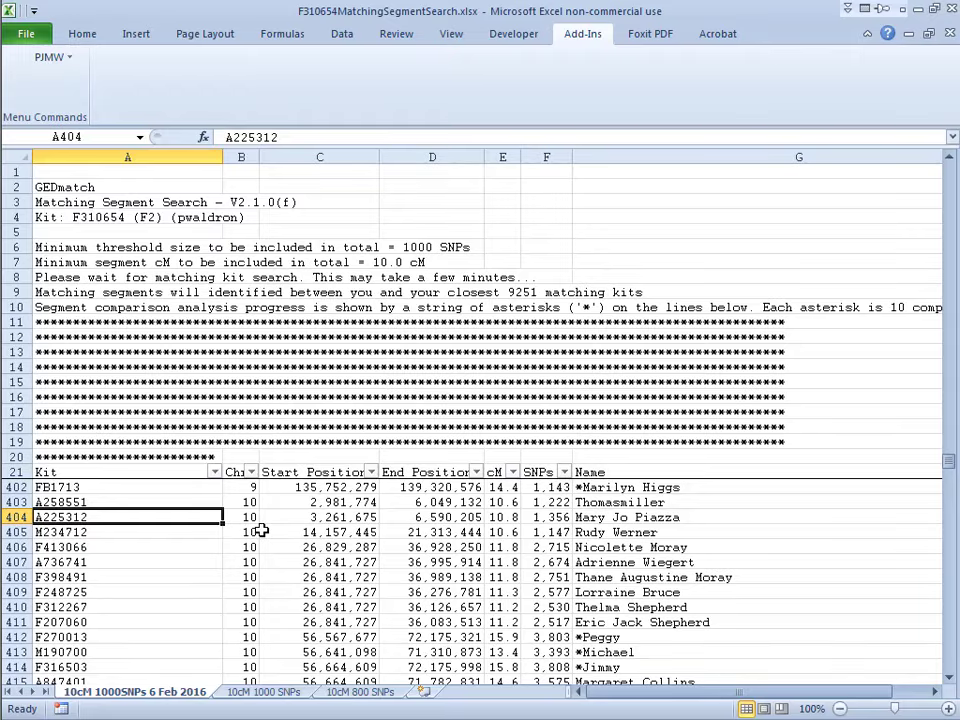
pyautogui.hotkey('alt', 'Tab')
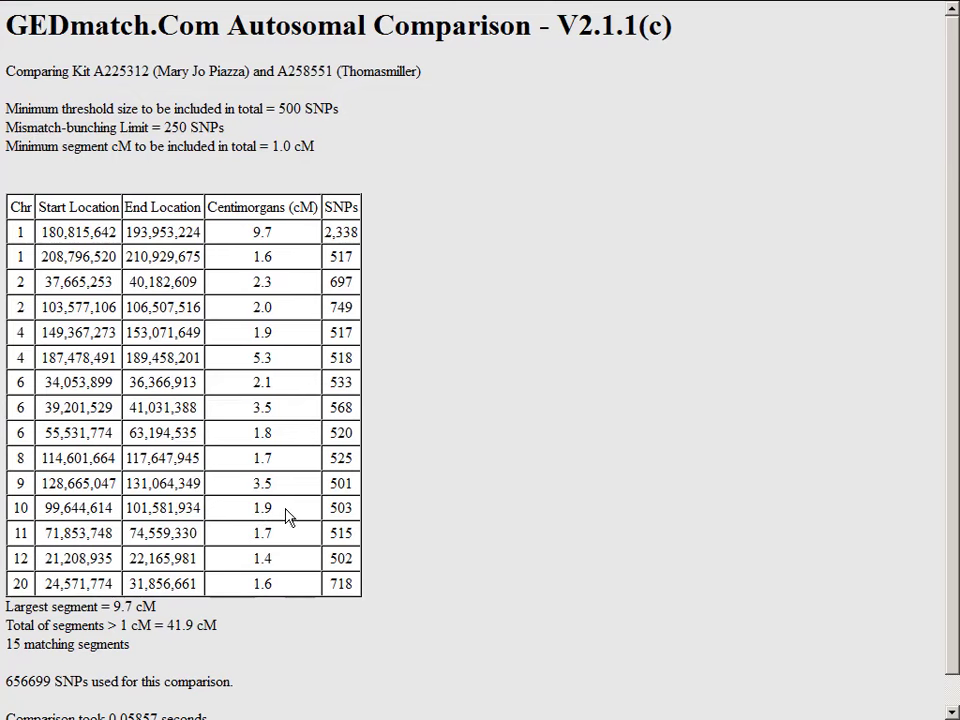
pyautogui.hotkey('alt', 'Tab')
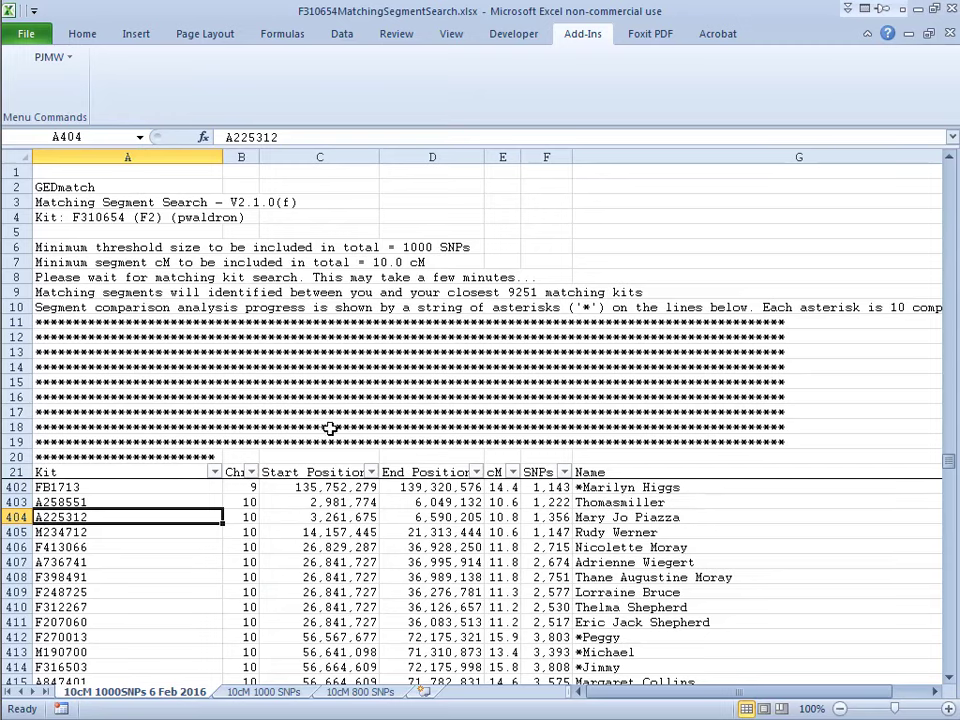
pyautogui.click(175, 498)
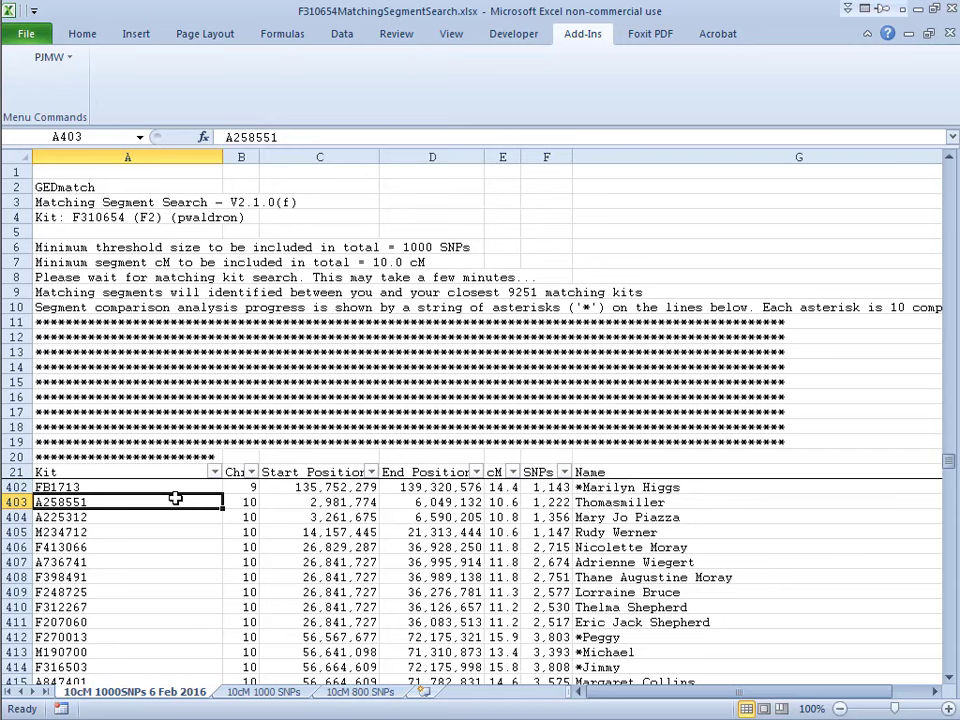
pyautogui.hotkey('alt', 'Tab')
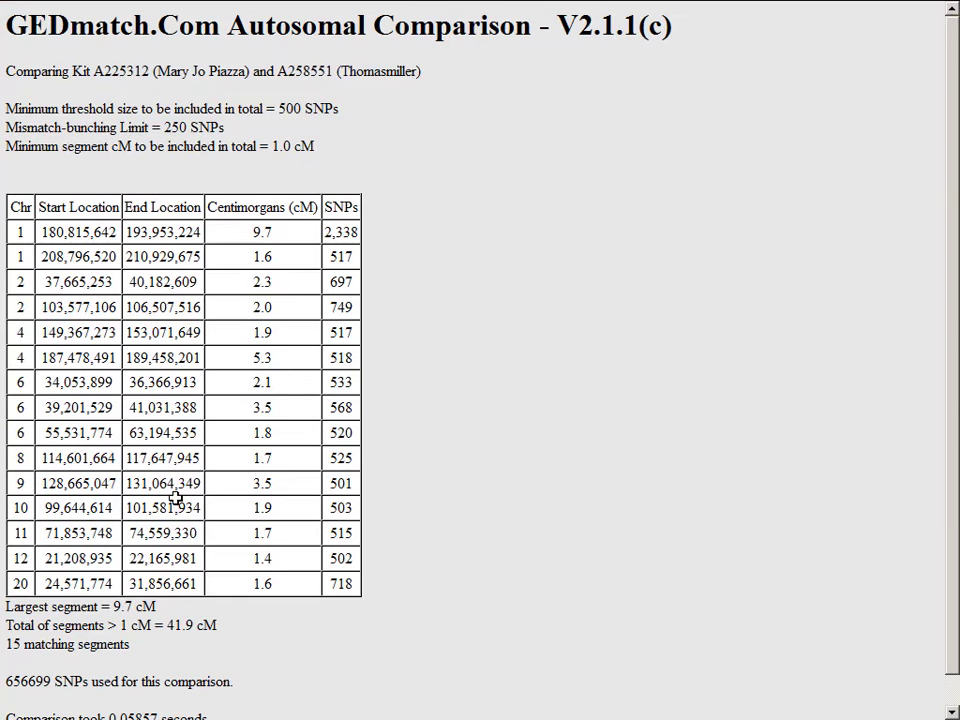
pyautogui.hotkey('ctrl', 'Tab')
pyautogui.hotkey('ctrl', 'Tab')
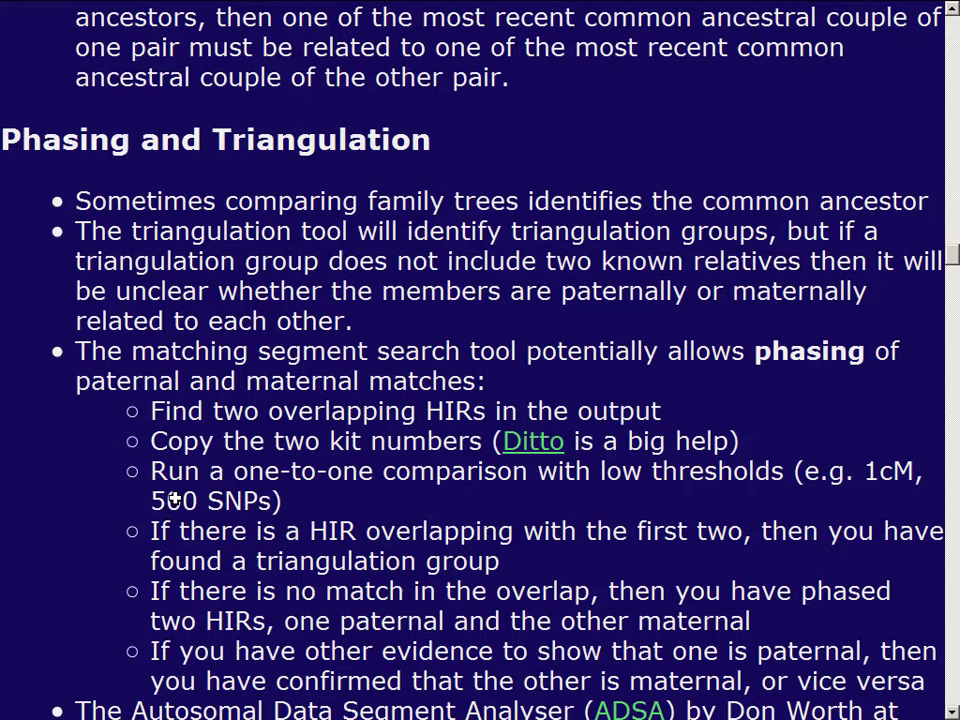
pyautogui.press('pagedown')
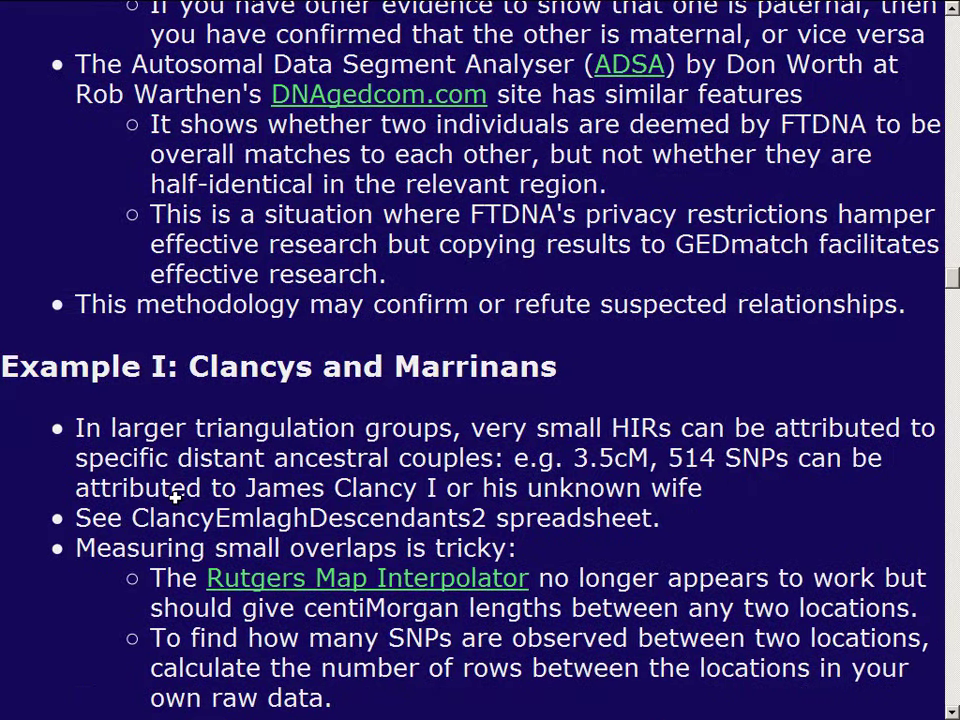
pyautogui.scroll(5, 175, 497)
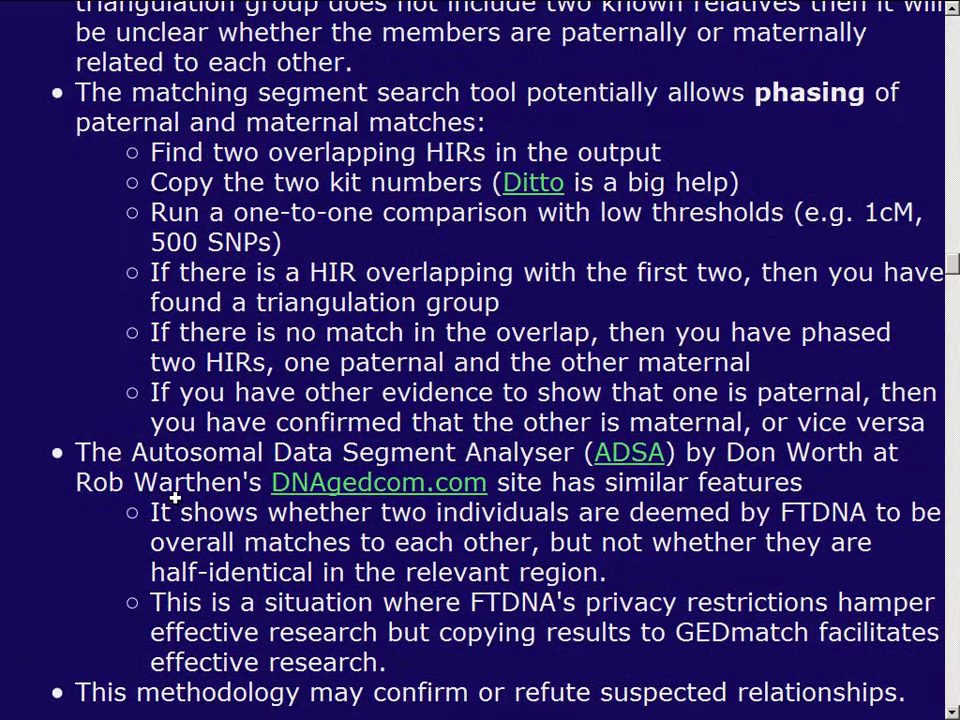
pyautogui.scroll(2, 175, 497)
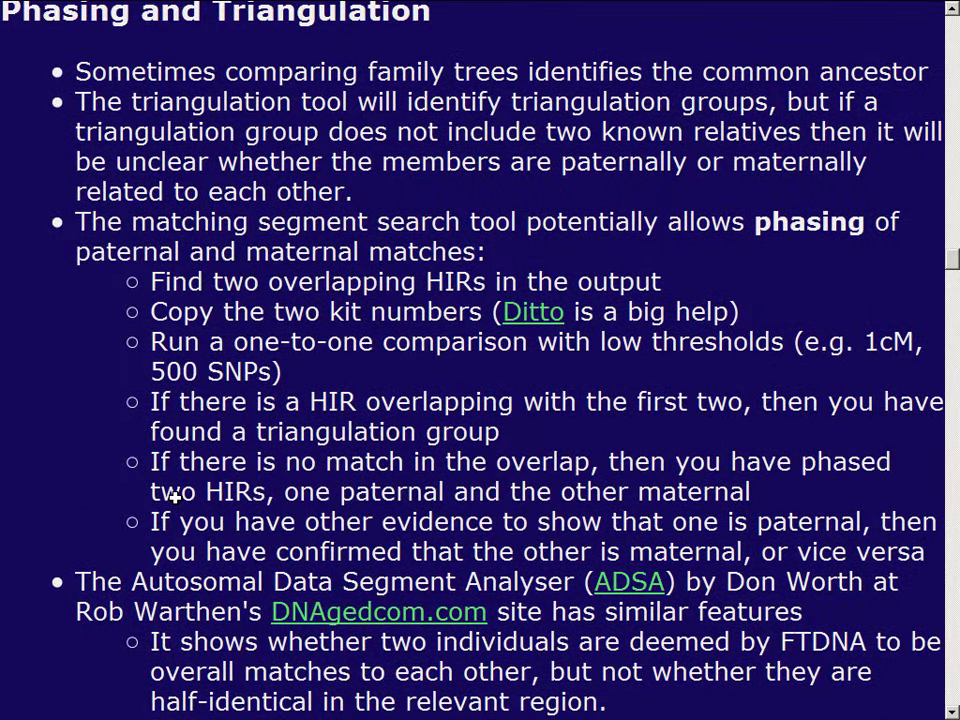
pyautogui.scroll(4, 175, 497)
pyautogui.scroll(2, 175, 497)
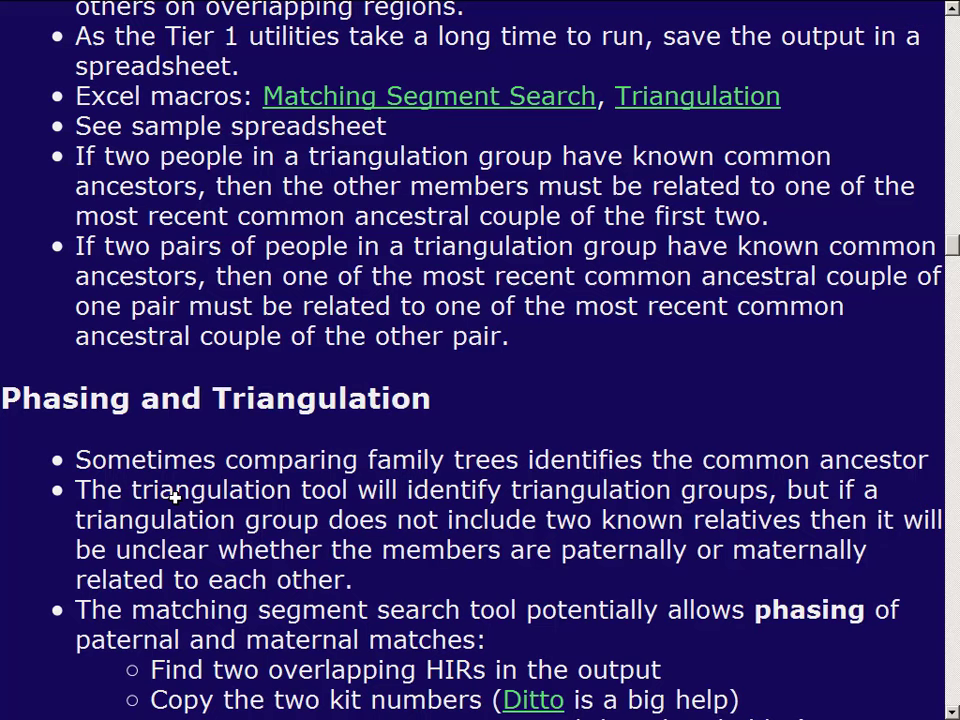
pyautogui.hotkey('alt', 'Tab')
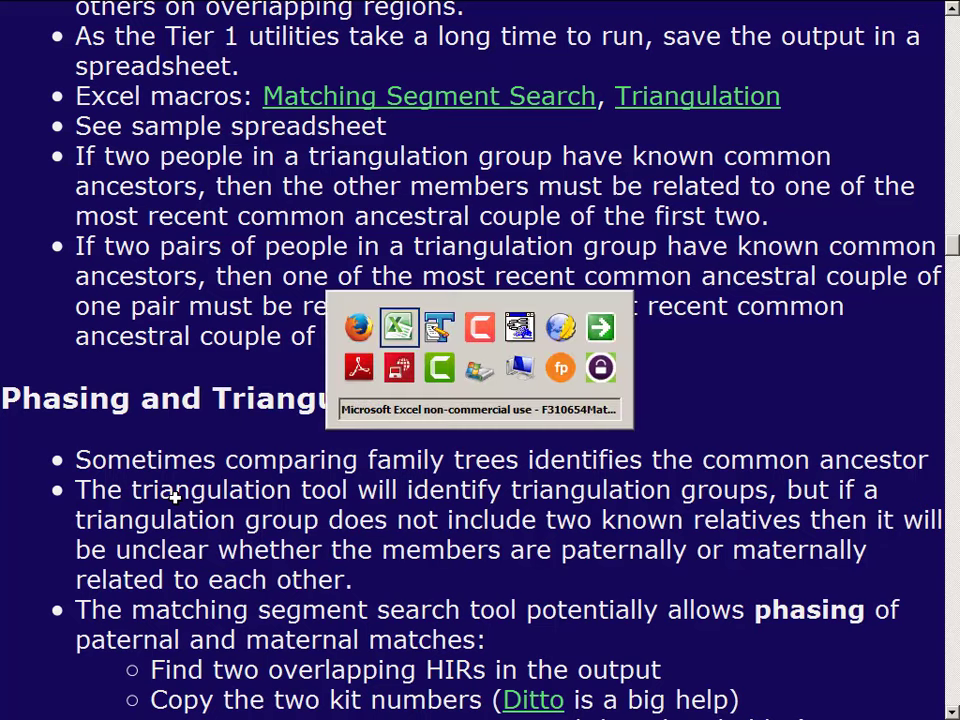
# In ClancyEmlaghDescendants2.xlsx, review row 6 from the 3.5 cM value in J6 to its Total.
pyautogui.hotkey('ctrl', 'Tab')
pyautogui.hotkey('ctrl', 'Tab')
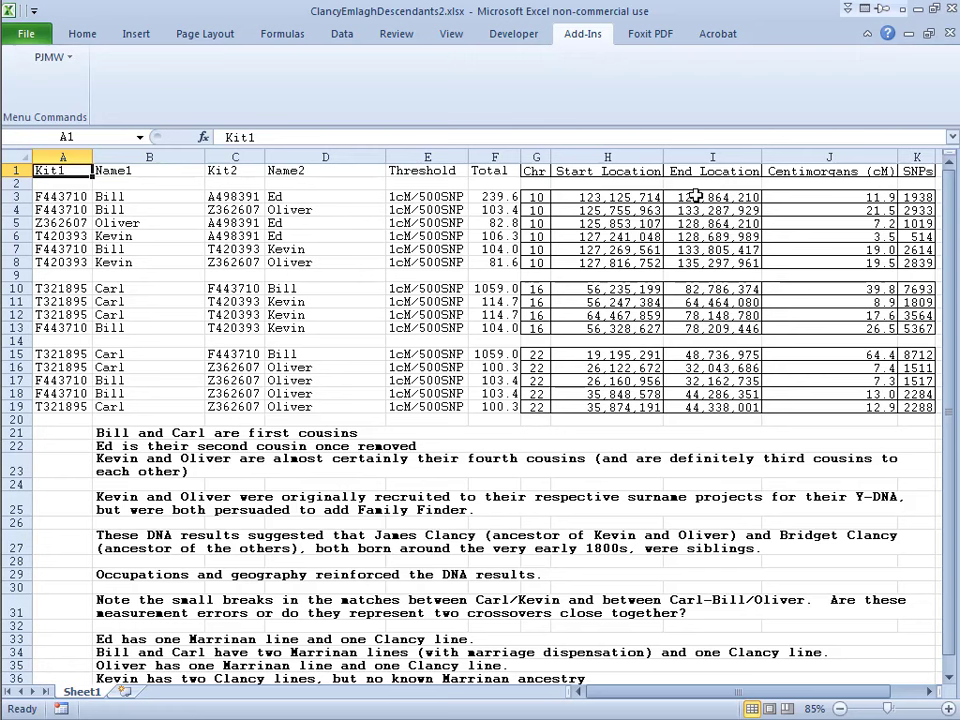
pyautogui.click(848, 239)
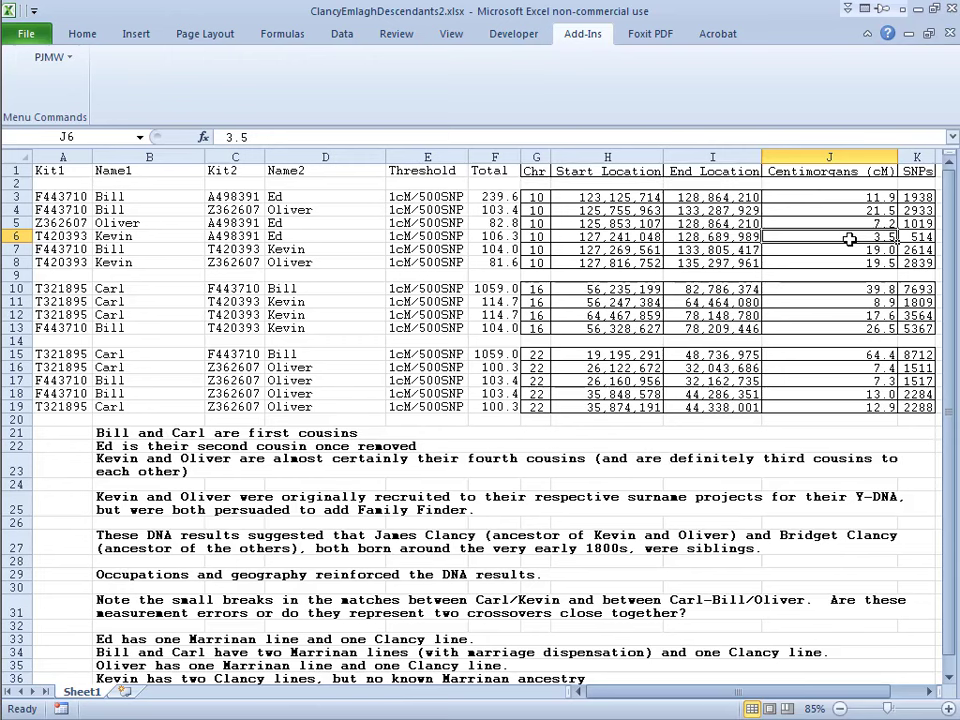
pyautogui.press('Left')
pyautogui.press('Left')
pyautogui.press('Left')
pyautogui.press('Left')
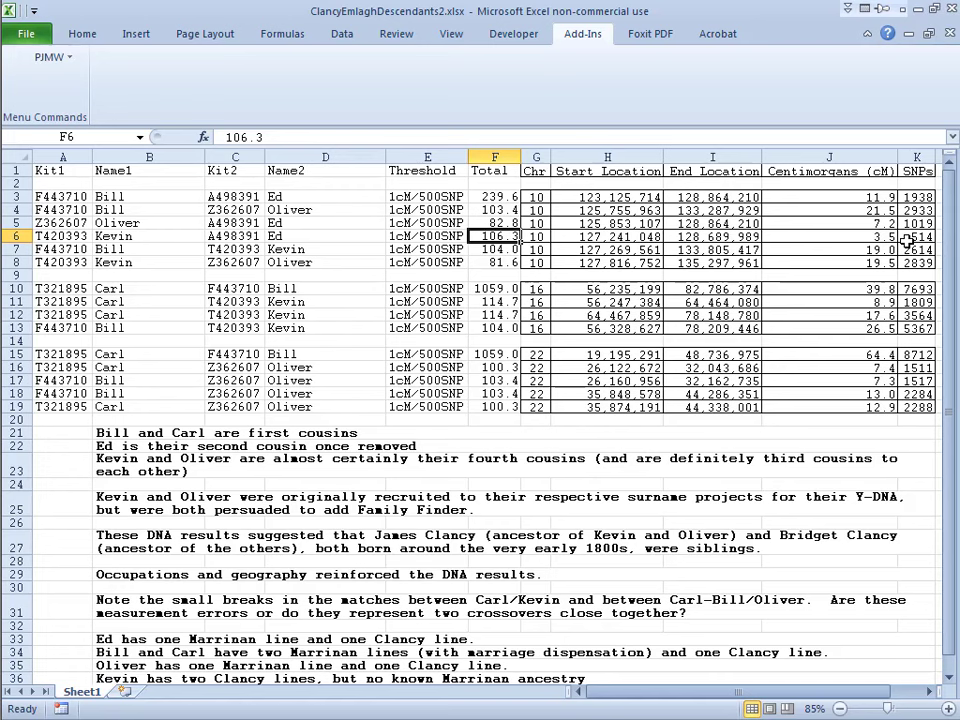
pyautogui.hotkey('alt', 'Tab')
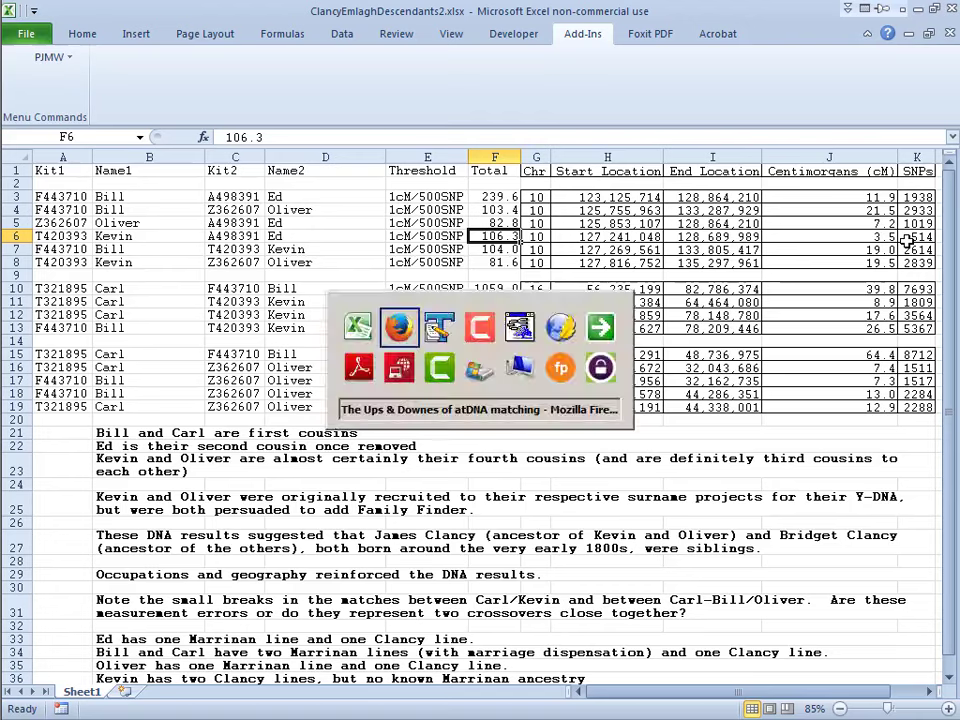
# Scroll the notes down to Example II on the Down(e)s family.
pyautogui.press('pagedown')
pyautogui.press('pagedown')
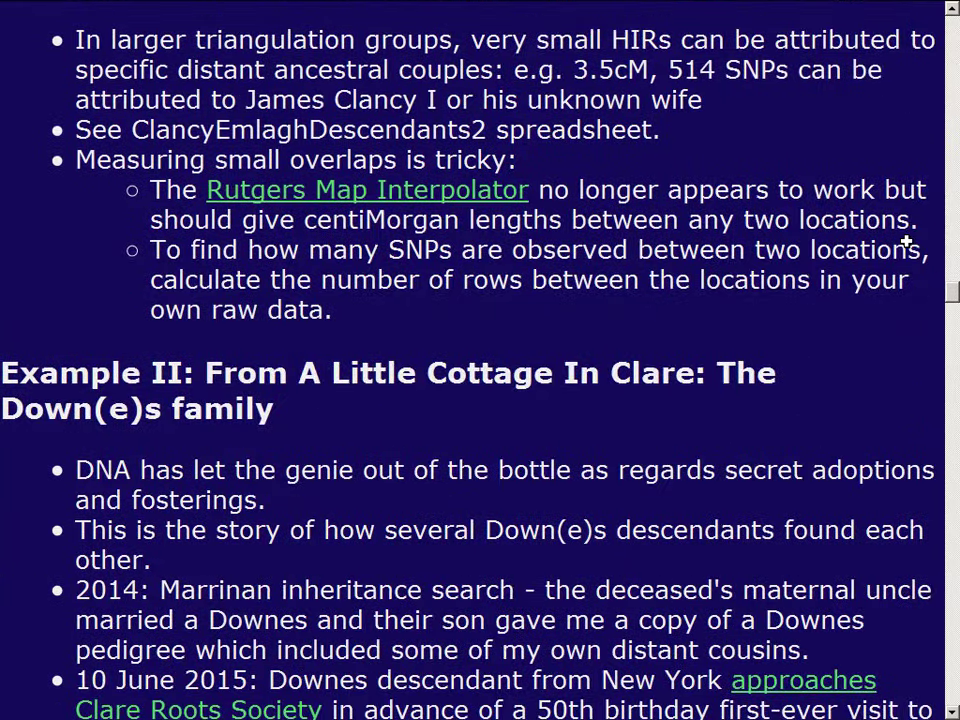
pyautogui.scroll(-4, 906, 241)
pyautogui.scroll(1, 906, 241)
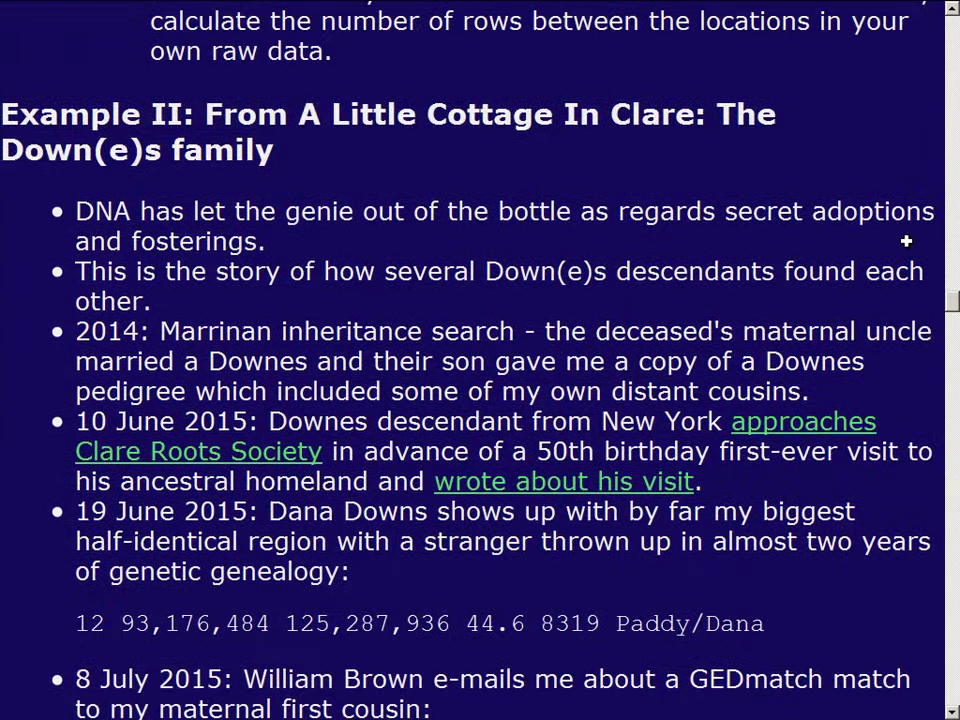